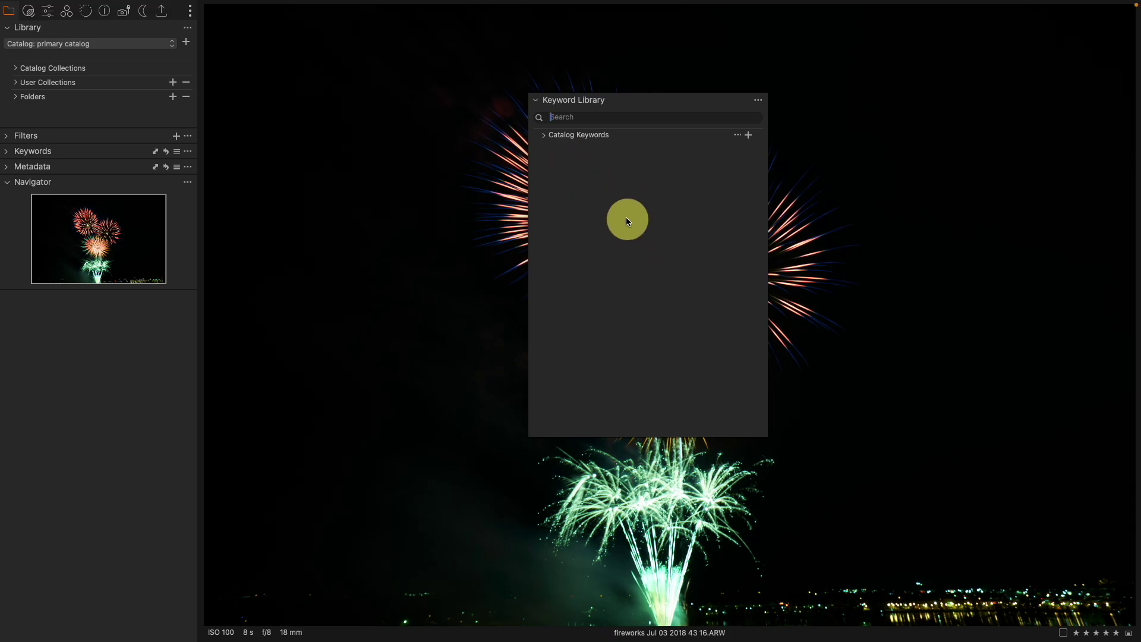
Examine the keywords listed under Catalog Keywords in the Keyword Library tool.
left_click(543, 136)
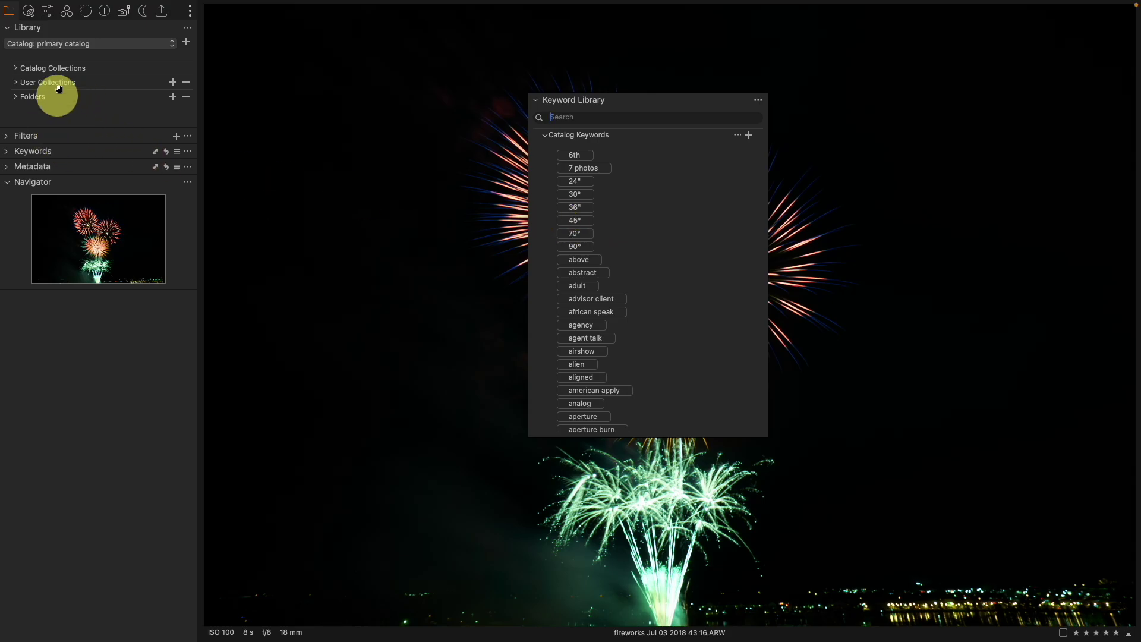
left_click_drag(56, 151, 132, 142)
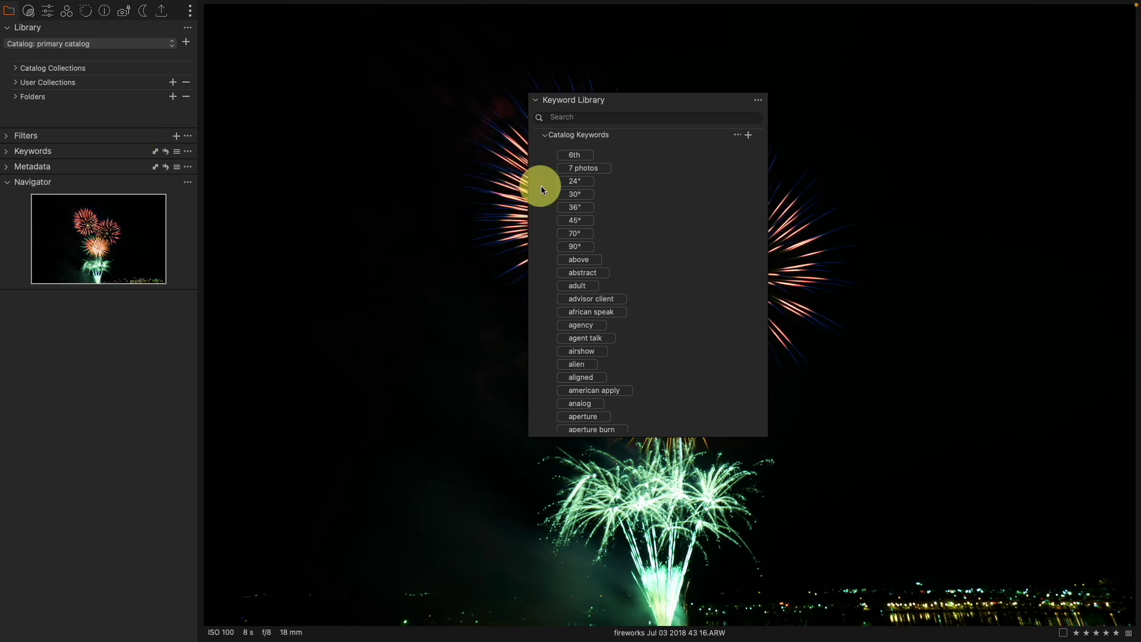
scroll(651, 229, "down", 20)
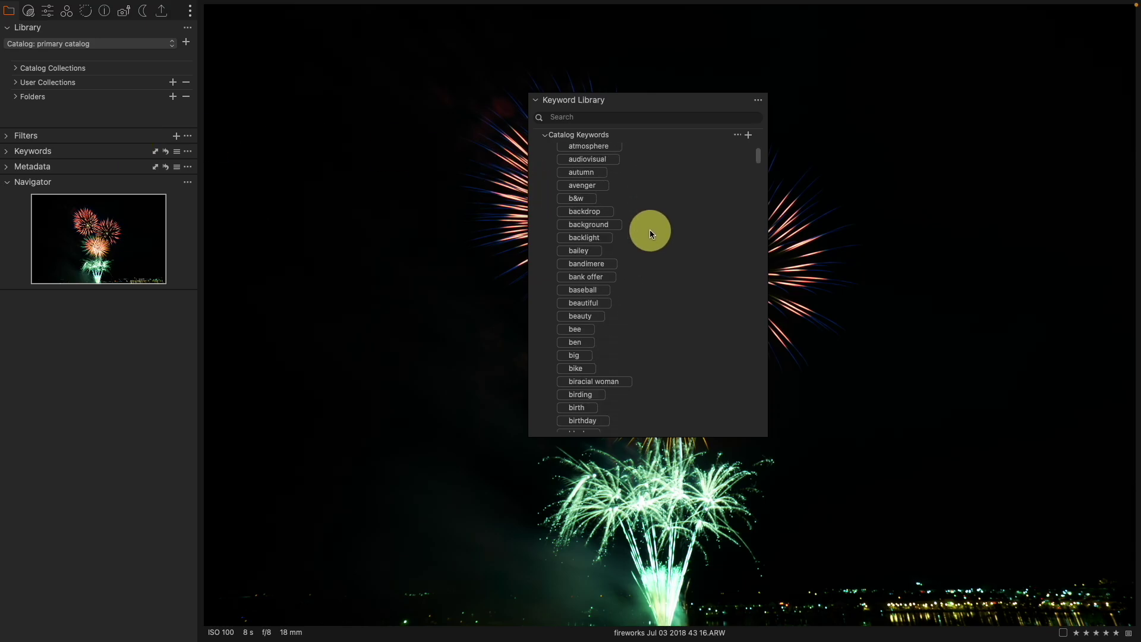
scroll(650, 229, "up", 20)
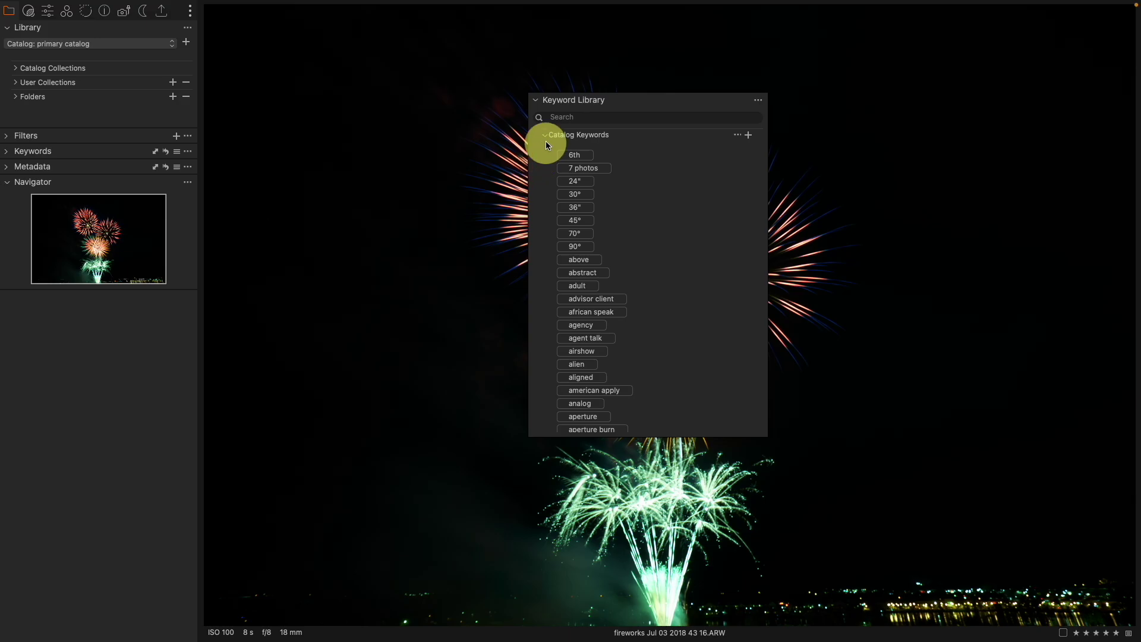
left_click(544, 137)
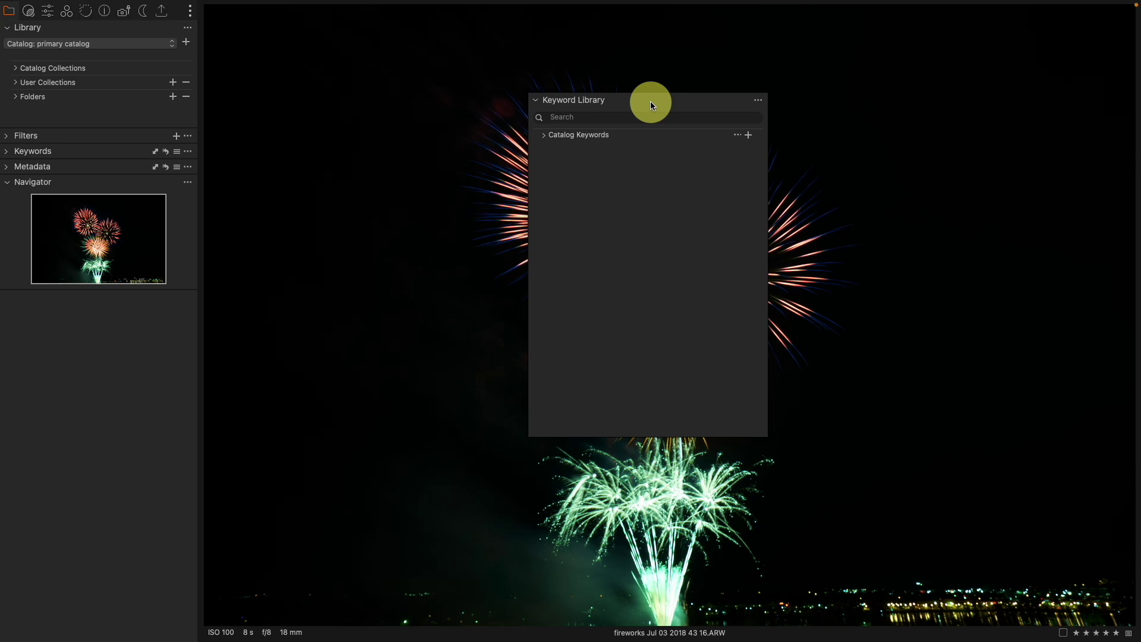
left_click_drag(625, 96, 657, 90)
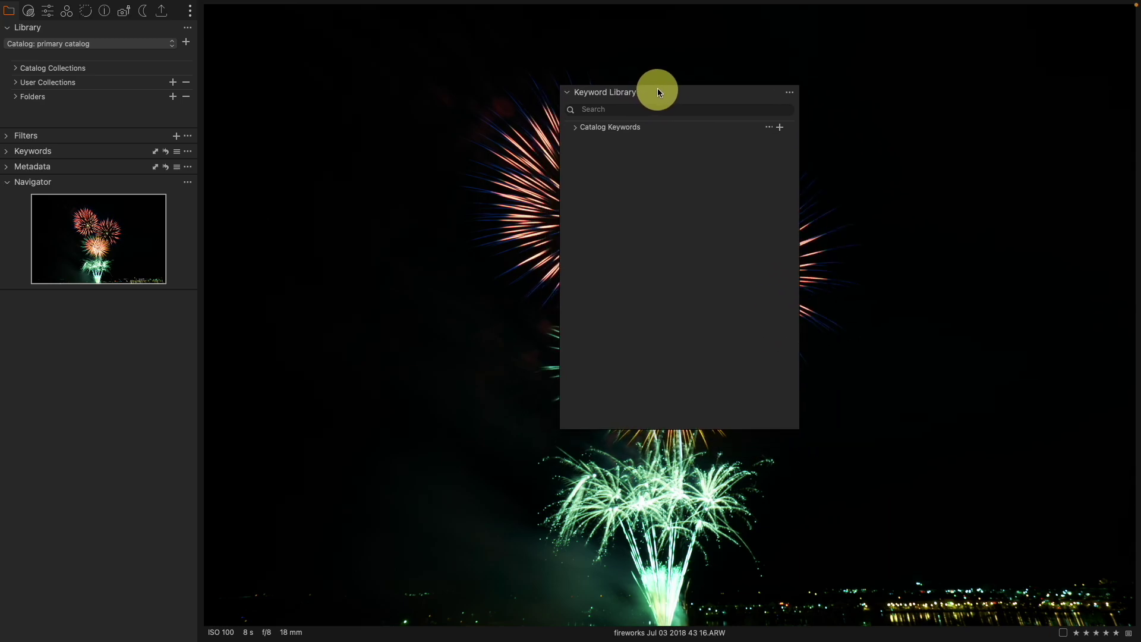
left_click(576, 128)
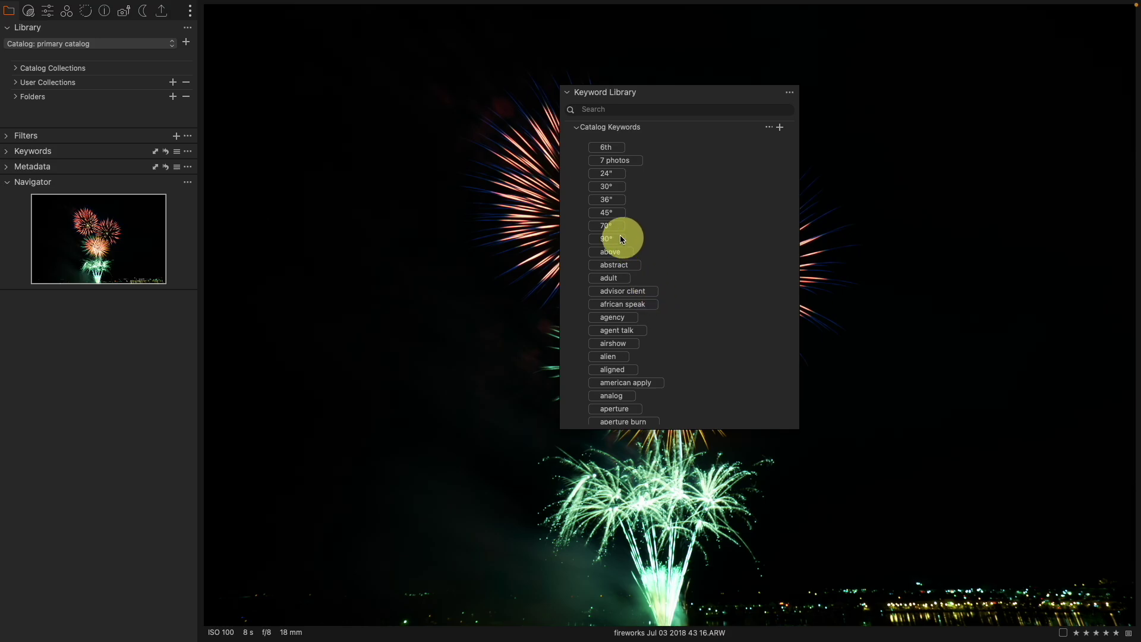
left_click(576, 128)
Create a new empty keyword library named "test", moving the floating Keyword Library tool clear of the naming dialog.
left_click(789, 93)
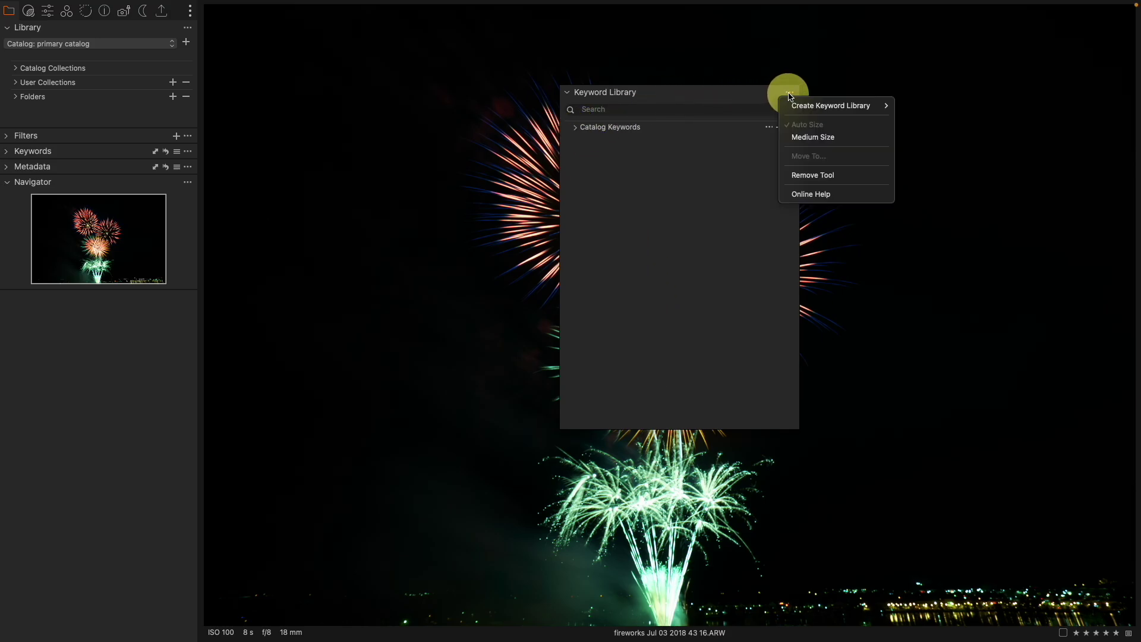
mouse_move(804, 105)
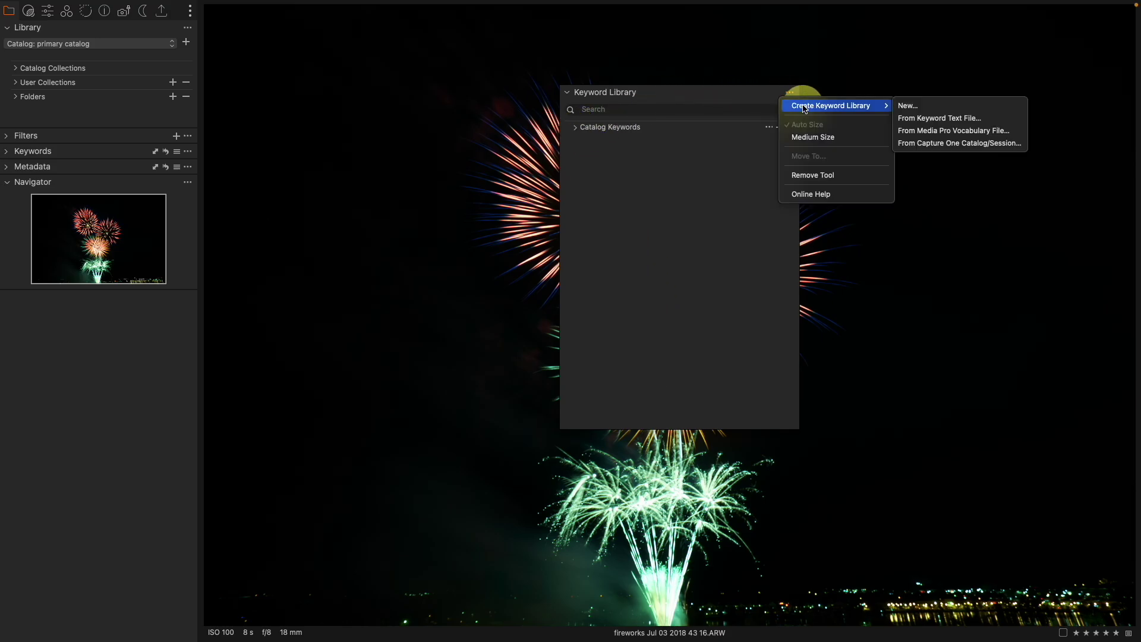
left_click(923, 105)
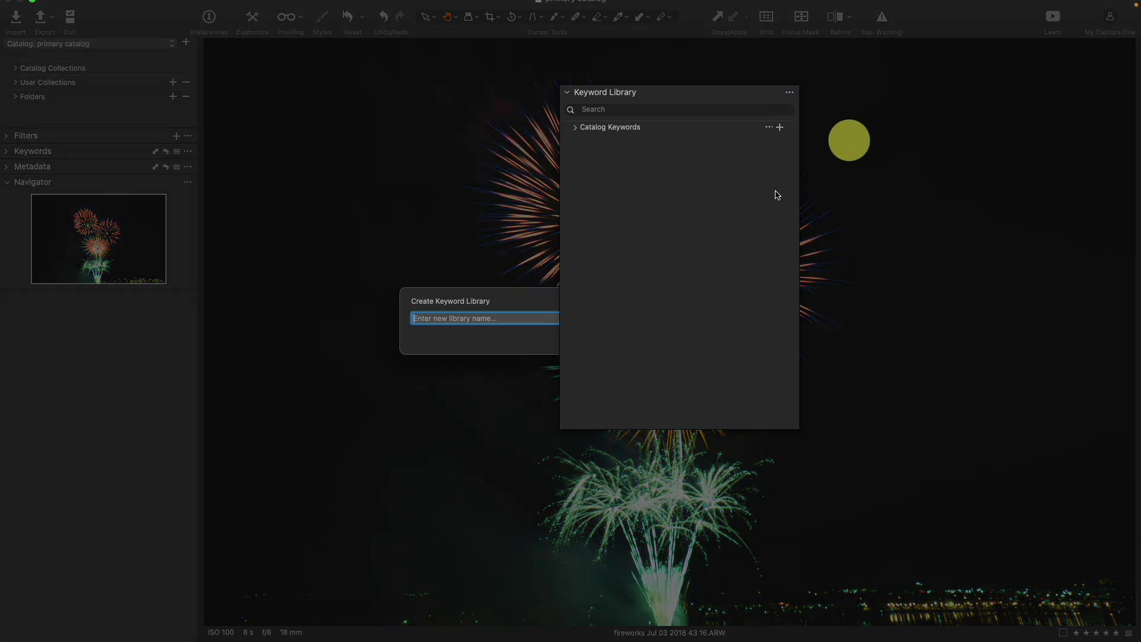
type("test")
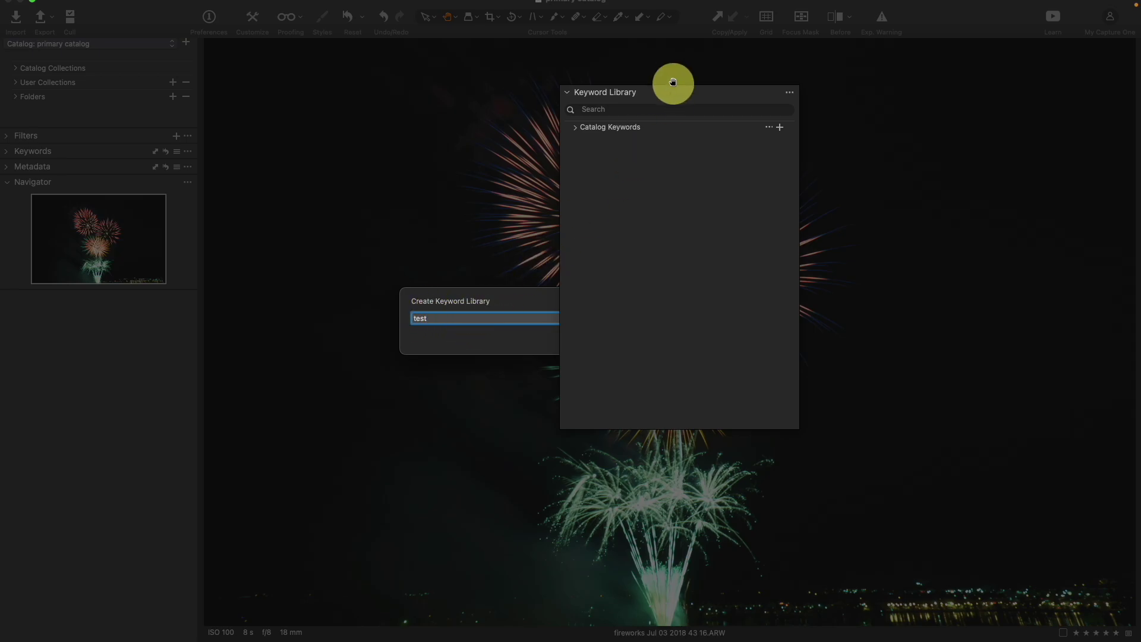
left_click_drag(681, 93, 848, 114)
left_click(712, 337)
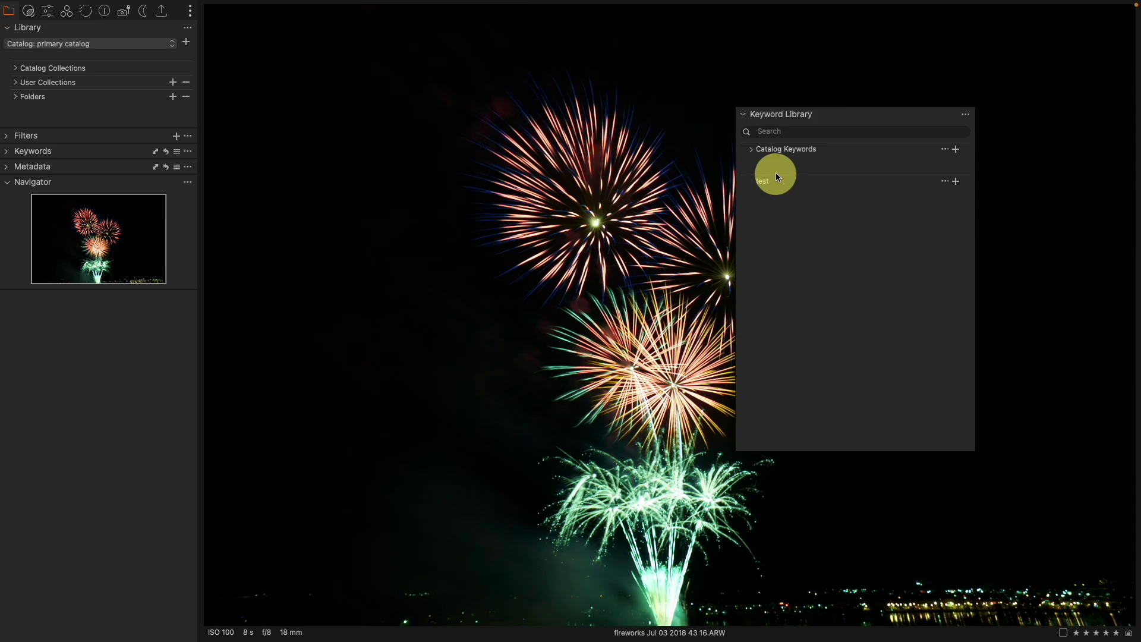
left_click_drag(831, 118, 616, 116)
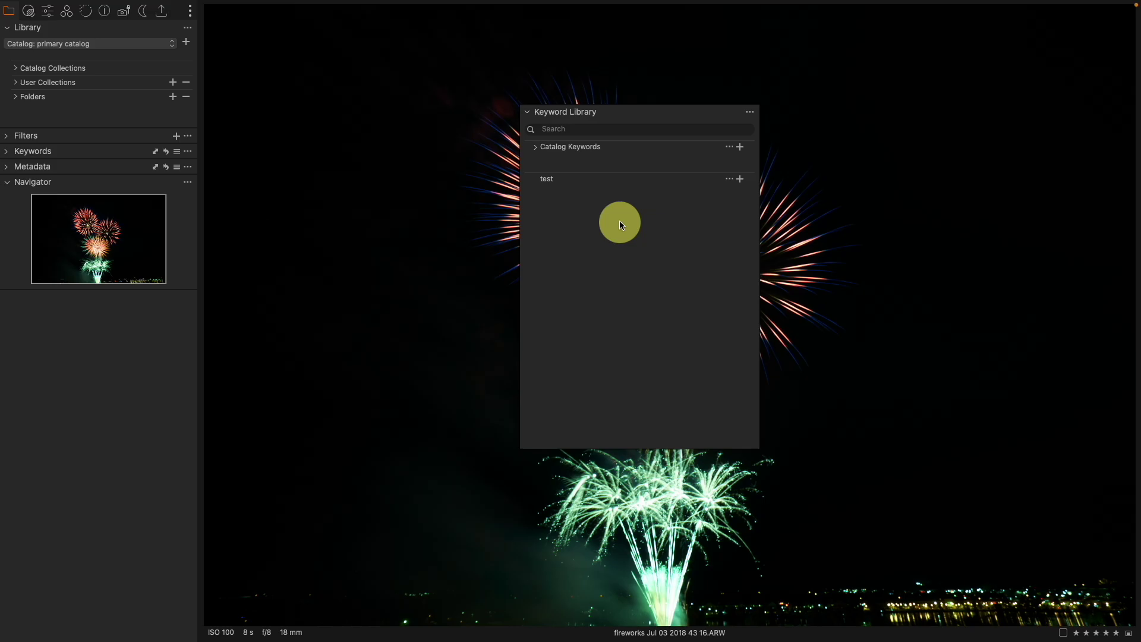
Show the image browser and add the keyword "ABC" to the test library.
key("super+shift+b")
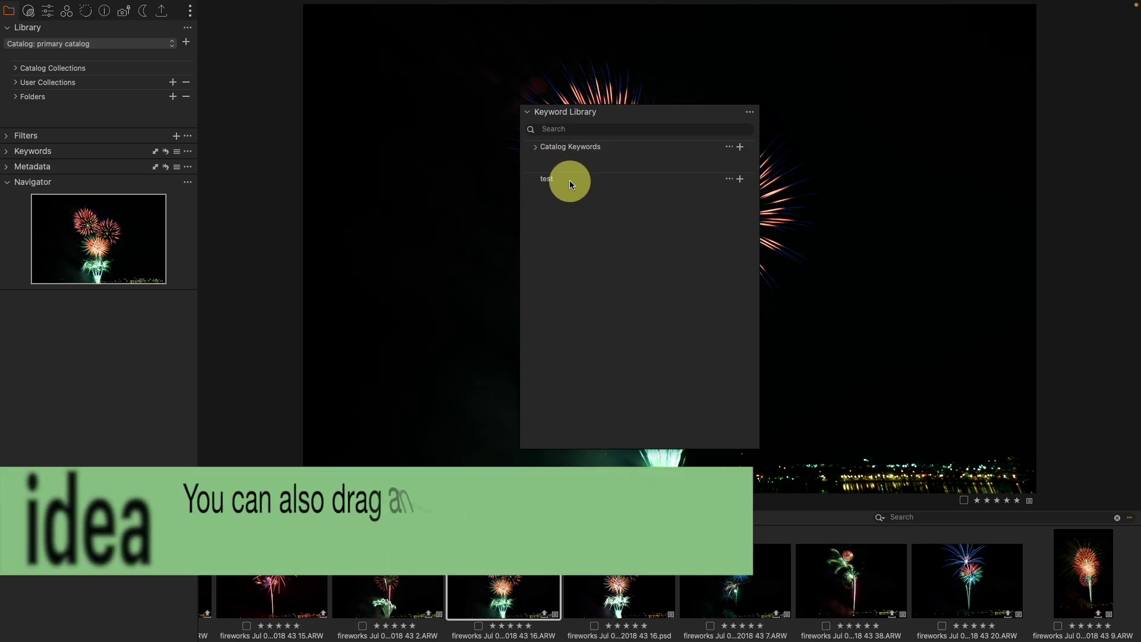
left_click(739, 179)
left_click_drag(636, 112, 868, 113)
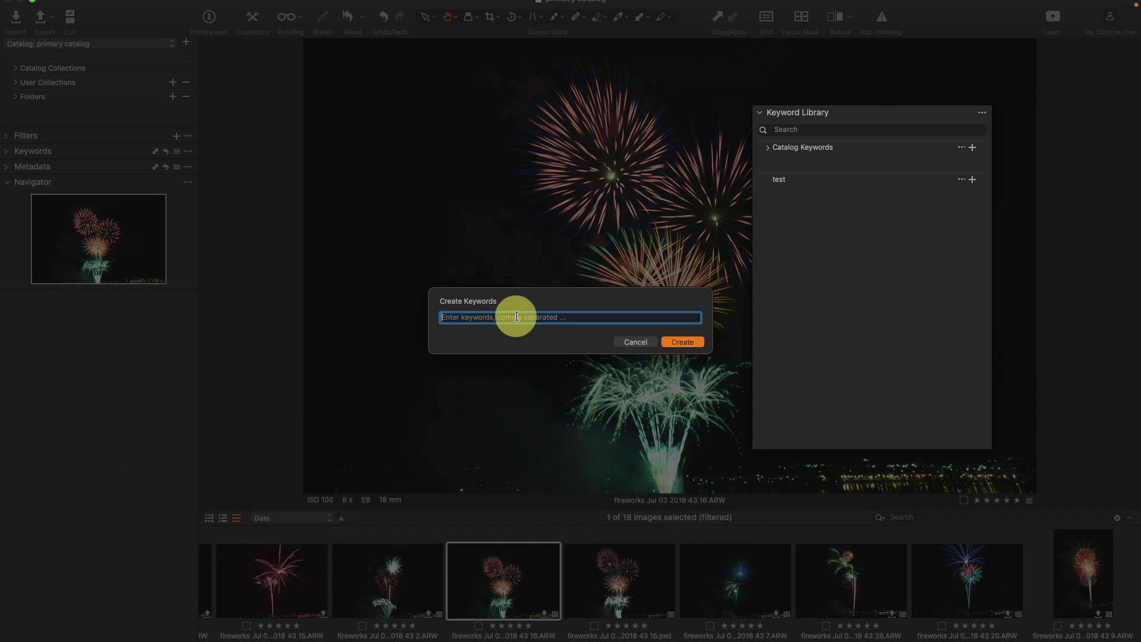
type("ABC")
left_click(683, 341)
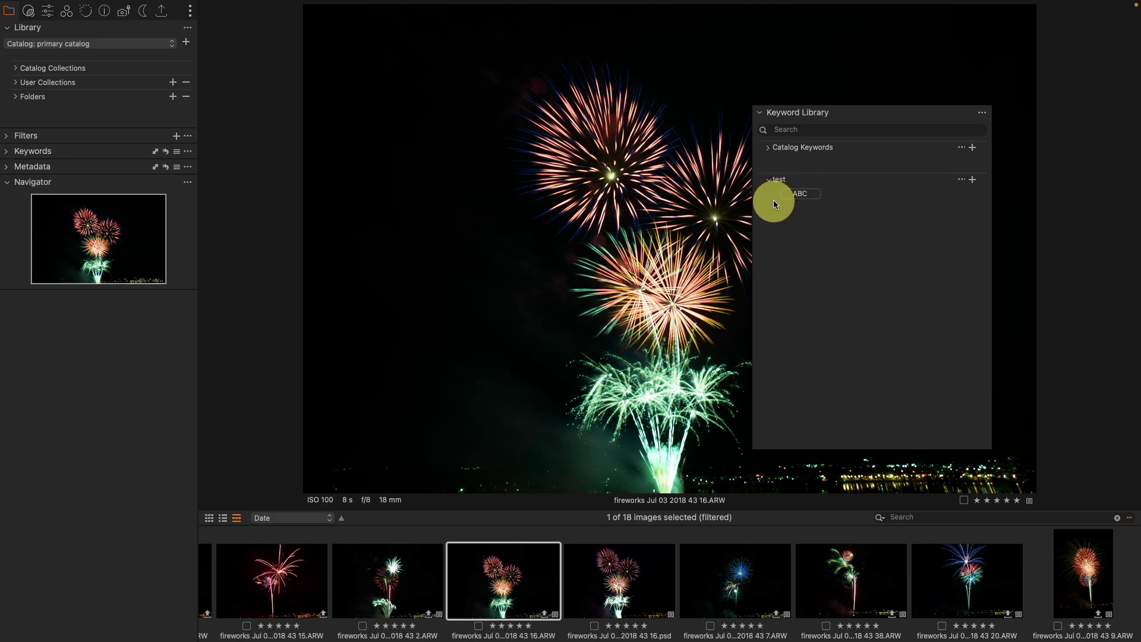
Apply the ABC keyword from the test library to the selected fireworks image and check for it in the Keywords tool and Catalog Keywords.
left_click(767, 149)
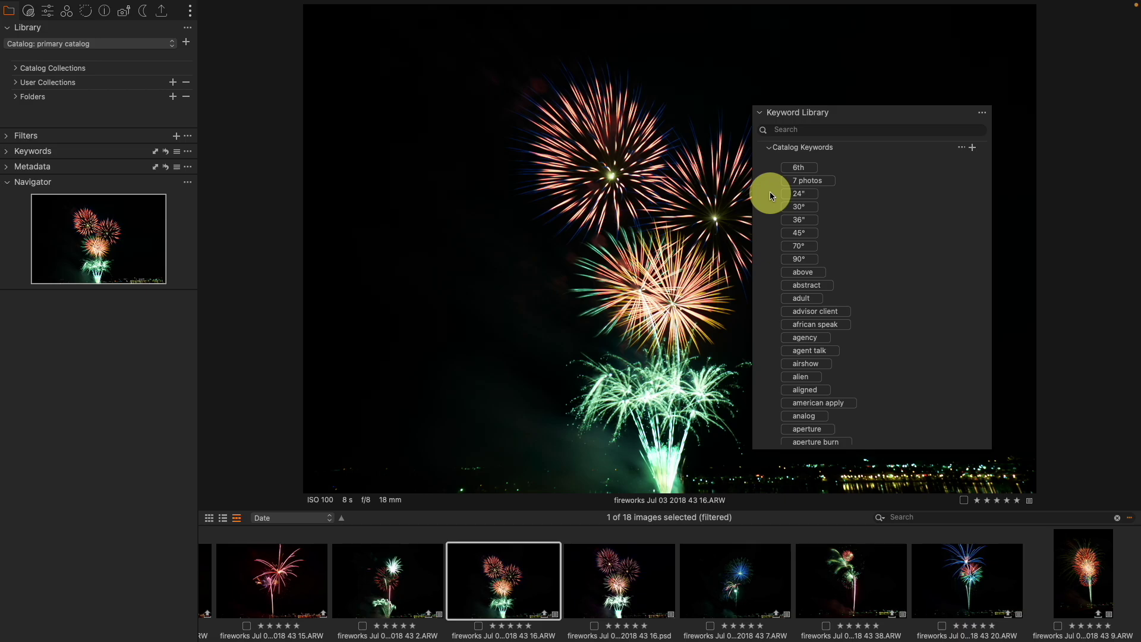
left_click(769, 148)
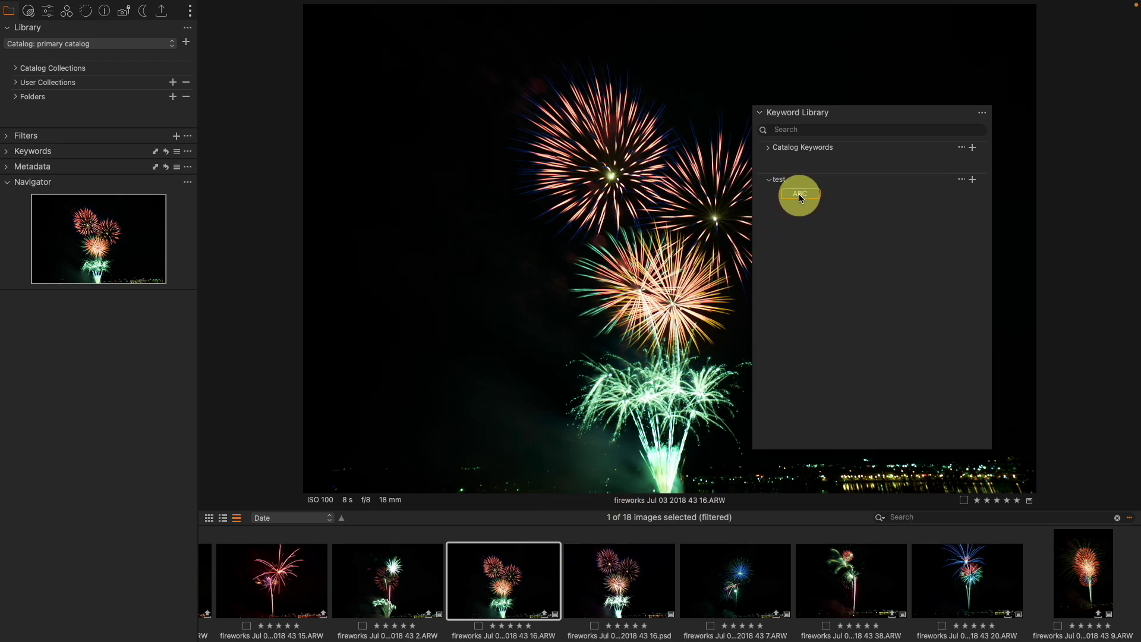
left_click_drag(799, 197, 132, 148)
left_click_drag(11, 154, 9, 156)
left_click(8, 153)
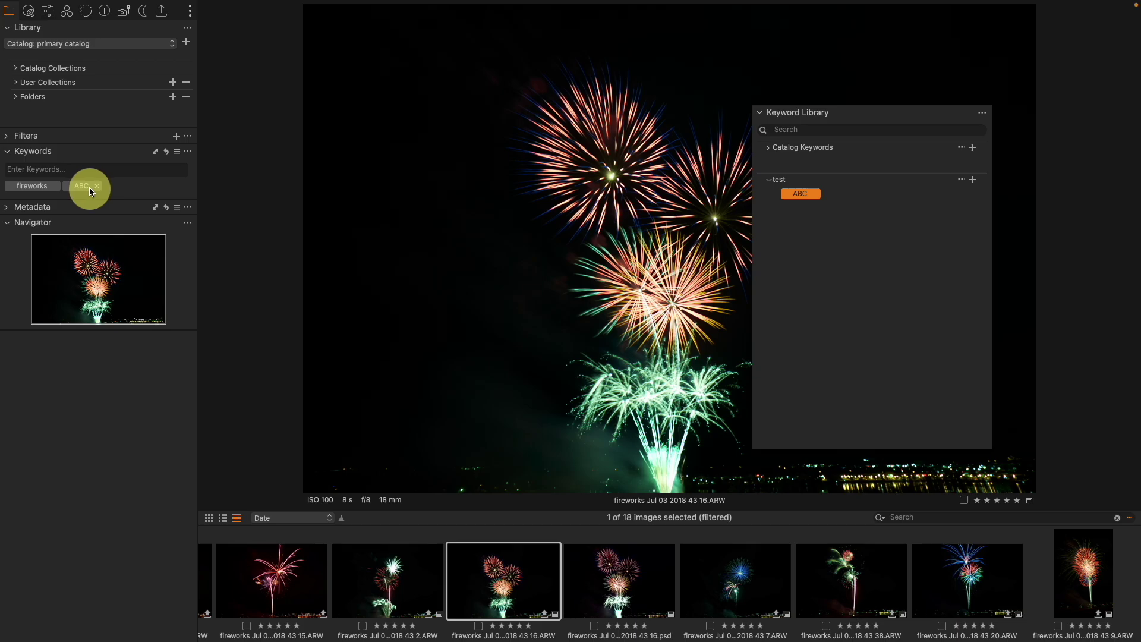
left_click(767, 148)
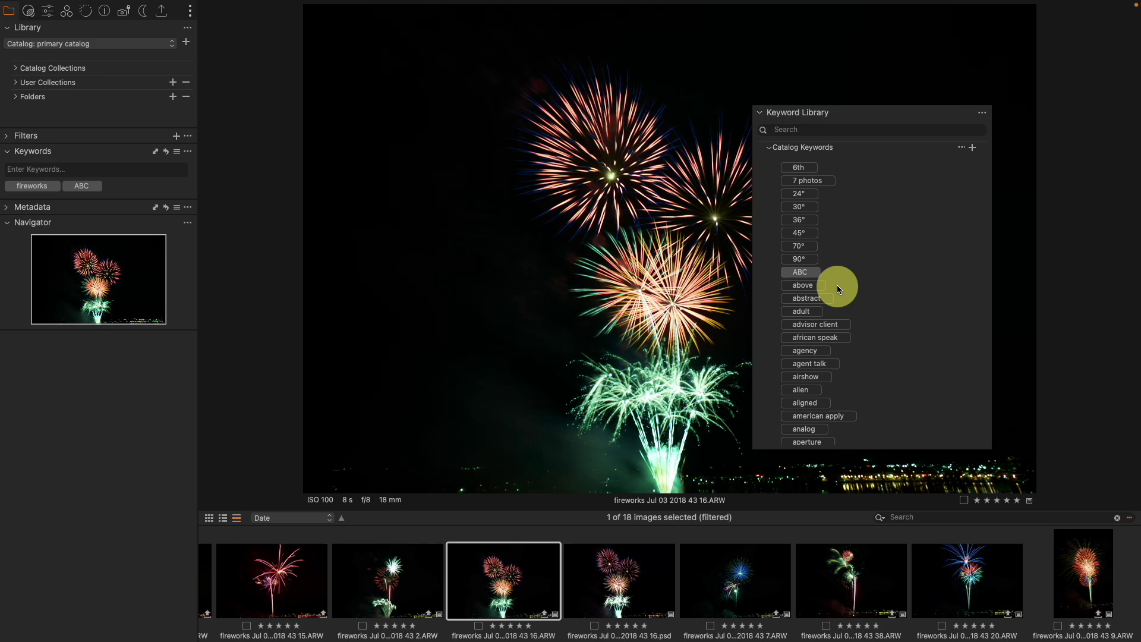
left_click(767, 148)
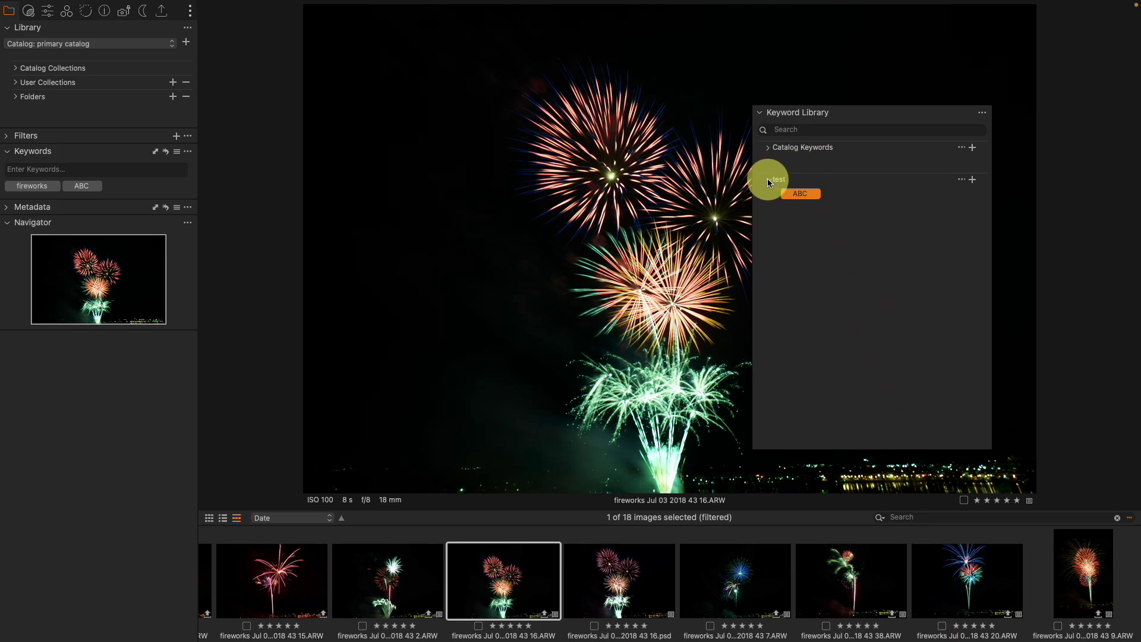
Collapse the test library and create a second new keyword library named "test 2".
left_click_drag(767, 181, 768, 181)
left_click(982, 112)
mouse_move(1003, 122)
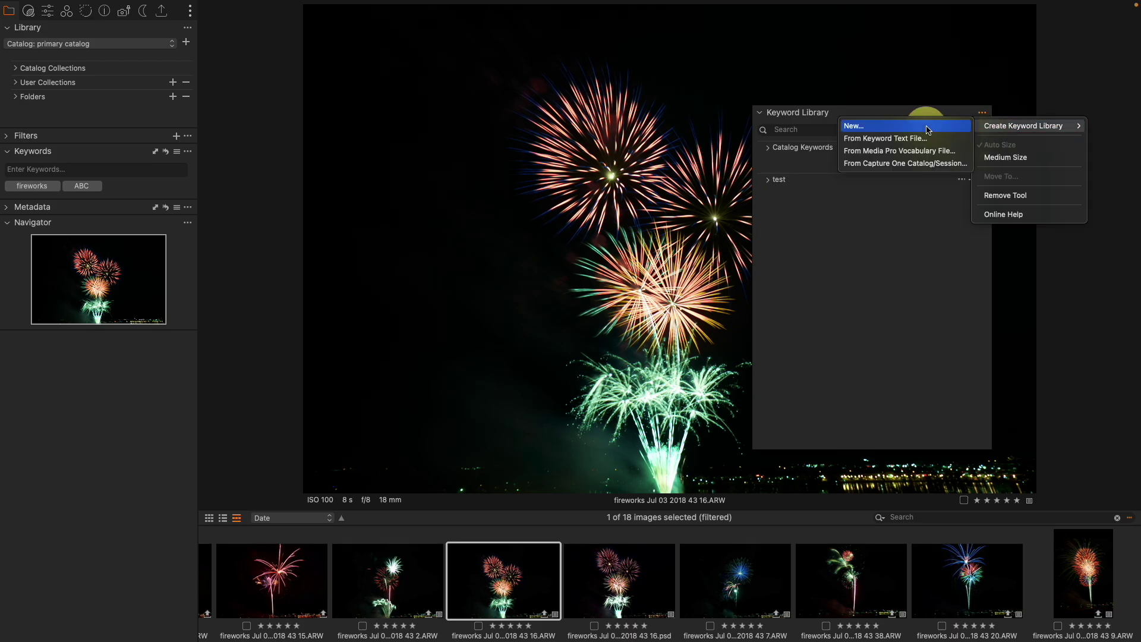
left_click(855, 123)
type("test 2")
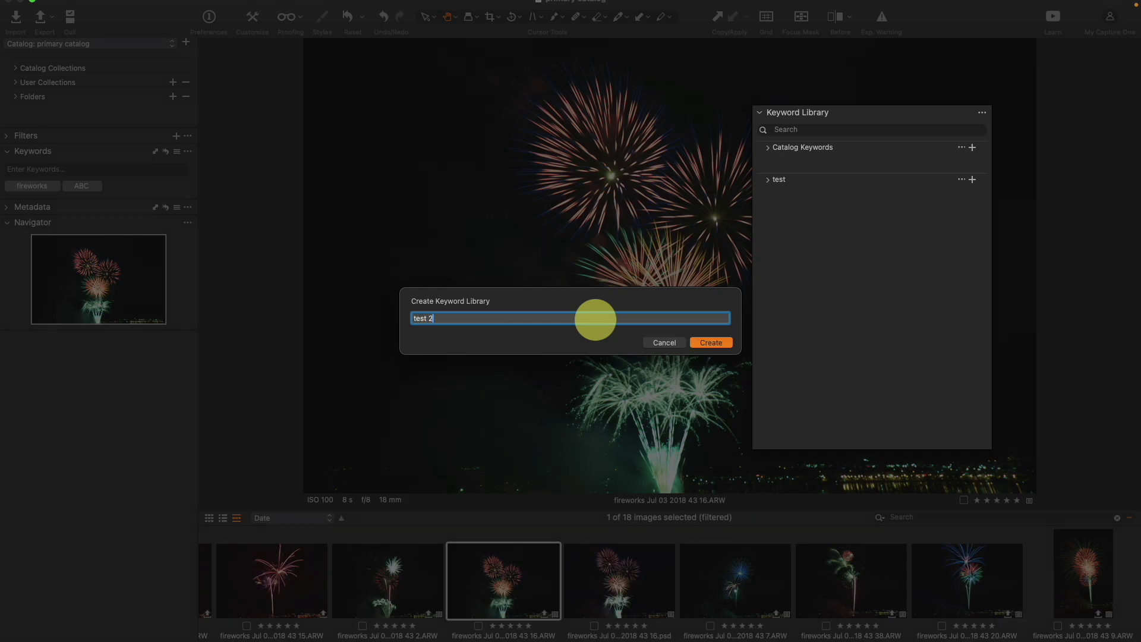
key("Return")
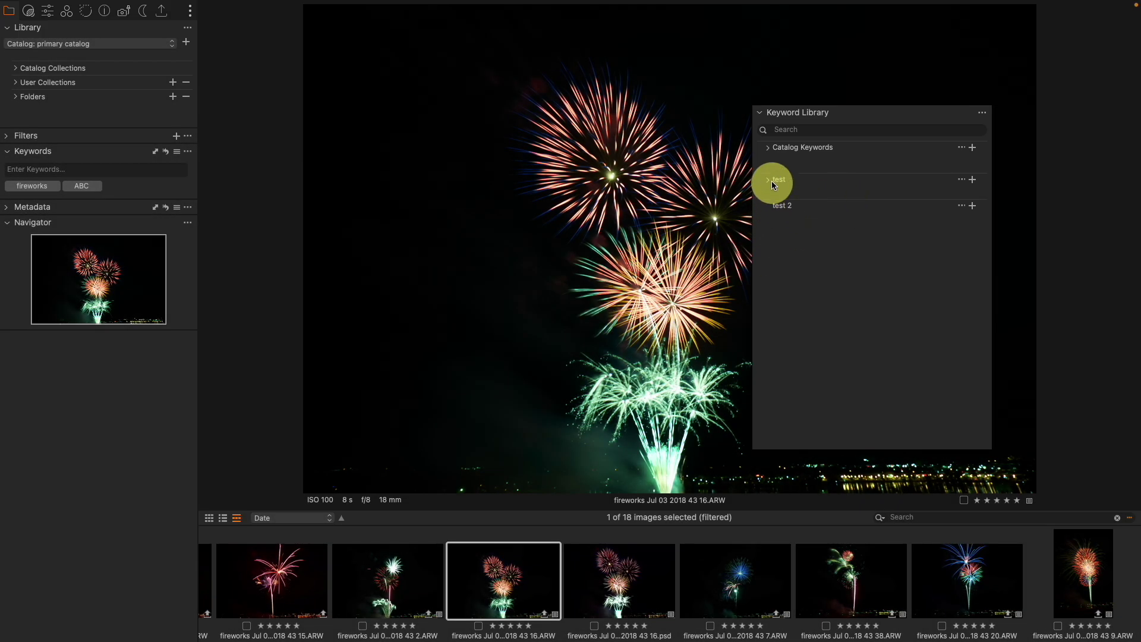
Add the keyword "BCD" to the test library and copy it into the test 2 library.
left_click(767, 180)
left_click(972, 179)
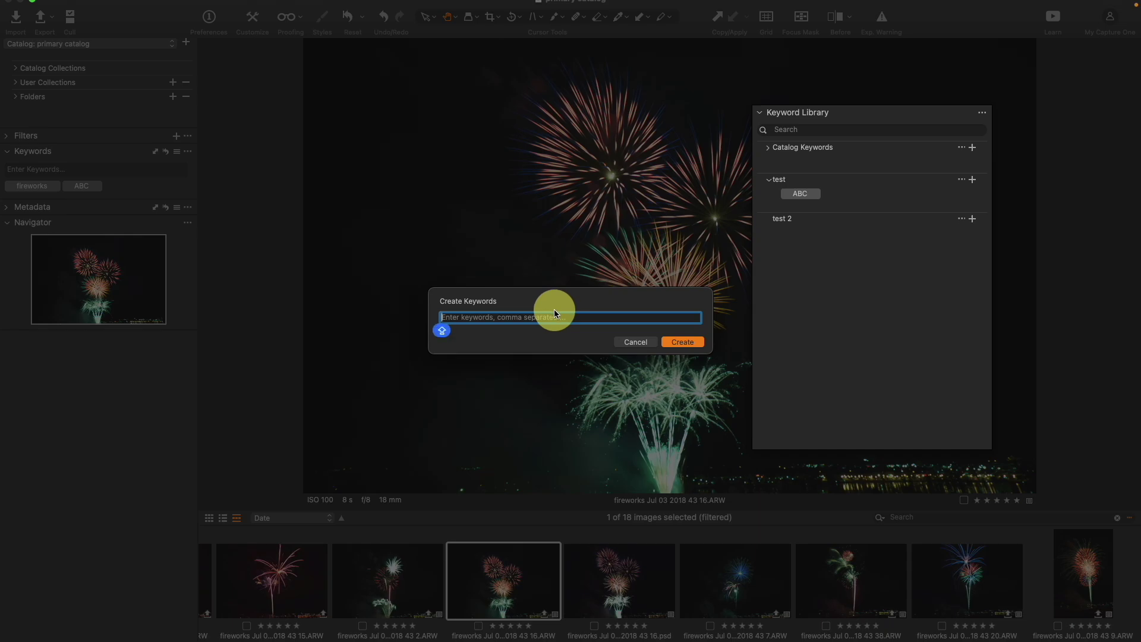
type("BCD")
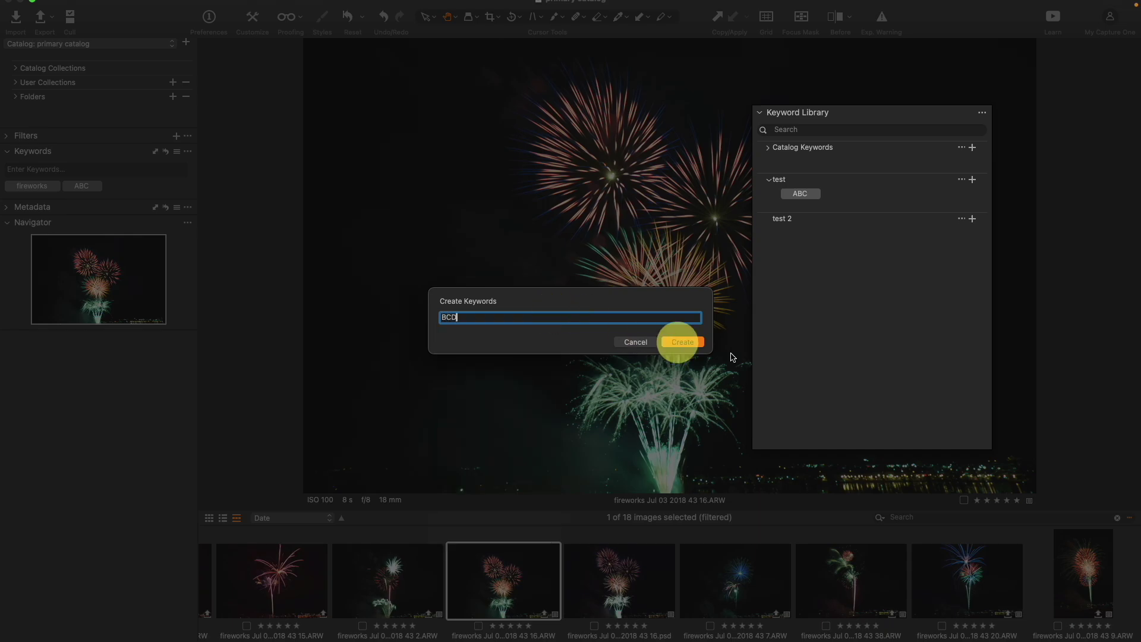
left_click(682, 342)
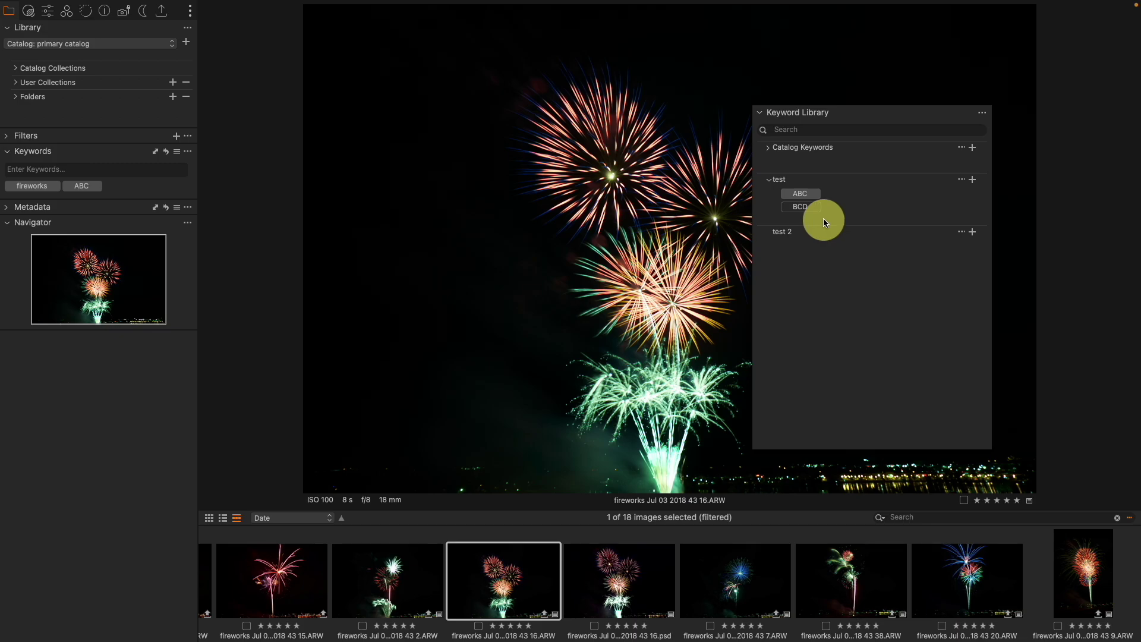
left_click_drag(811, 209, 788, 228)
left_click(766, 232)
Copy the "zoom" keyword from the end of the Catalog Keywords list into the test library.
left_click(768, 148)
scroll(841, 244, "down", 2)
scroll(840, 244, "down", 10)
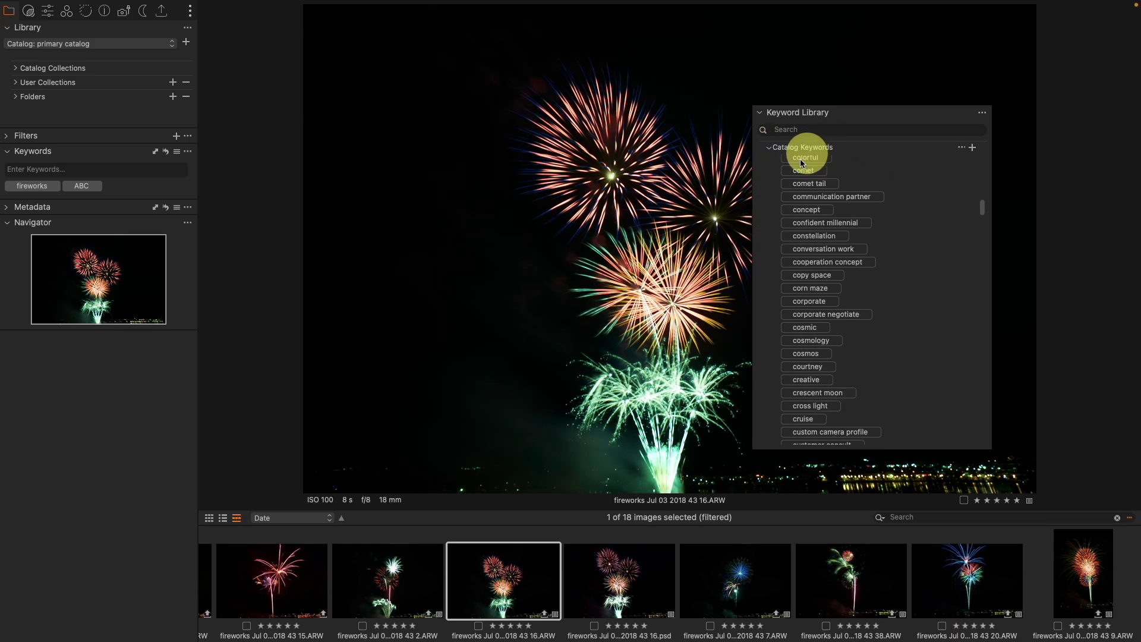
left_click_drag(983, 205, 978, 484)
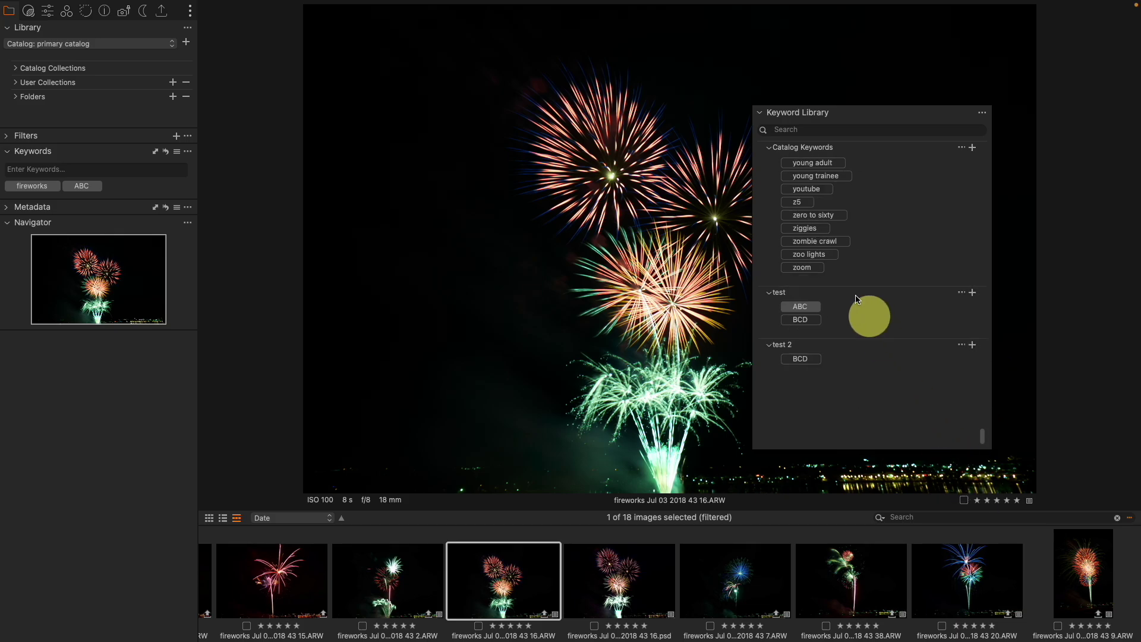
mouse_move(802, 270)
left_mouse_down()
mouse_move(820, 283)
mouse_move(797, 290)
left_mouse_up()
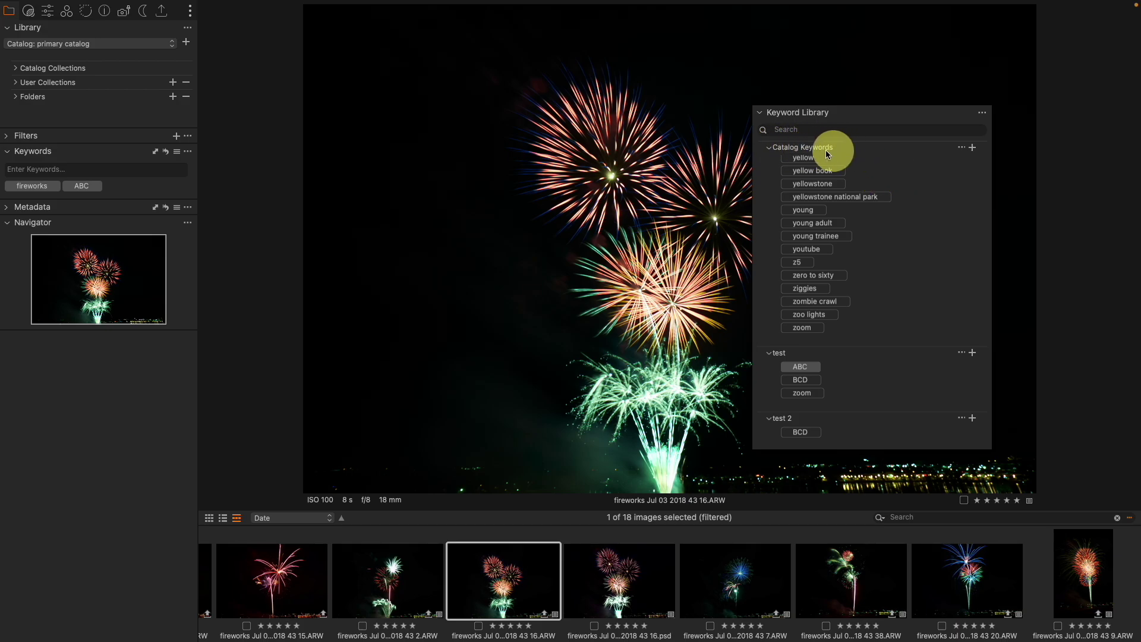
Check which library options are available for Catalog Keywords and collapse its list.
left_click(959, 148)
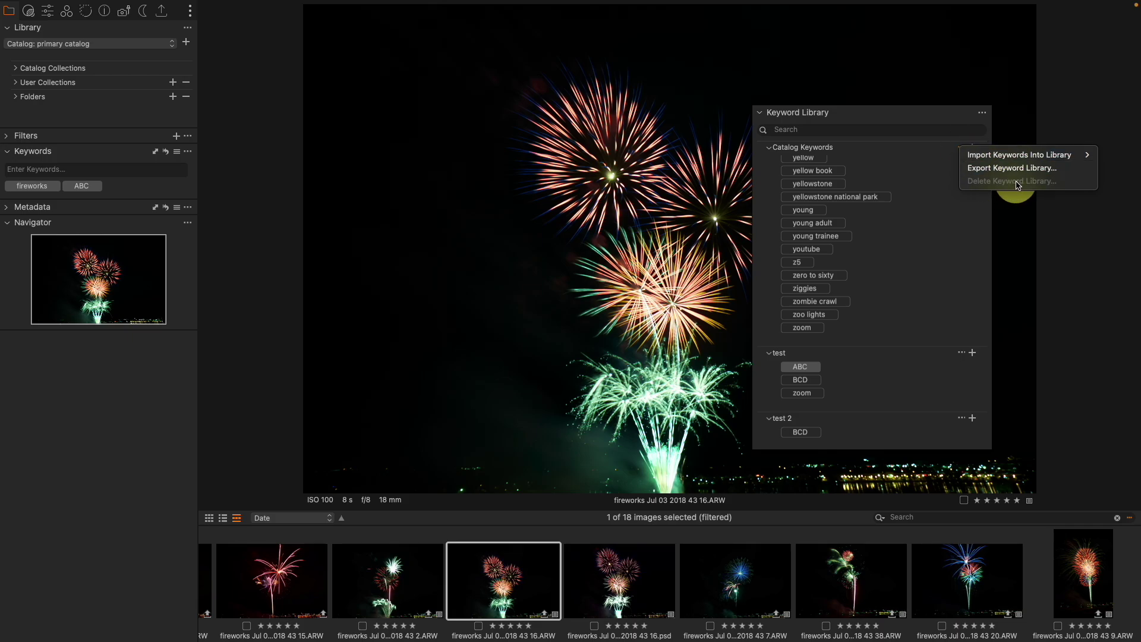
left_click(912, 110)
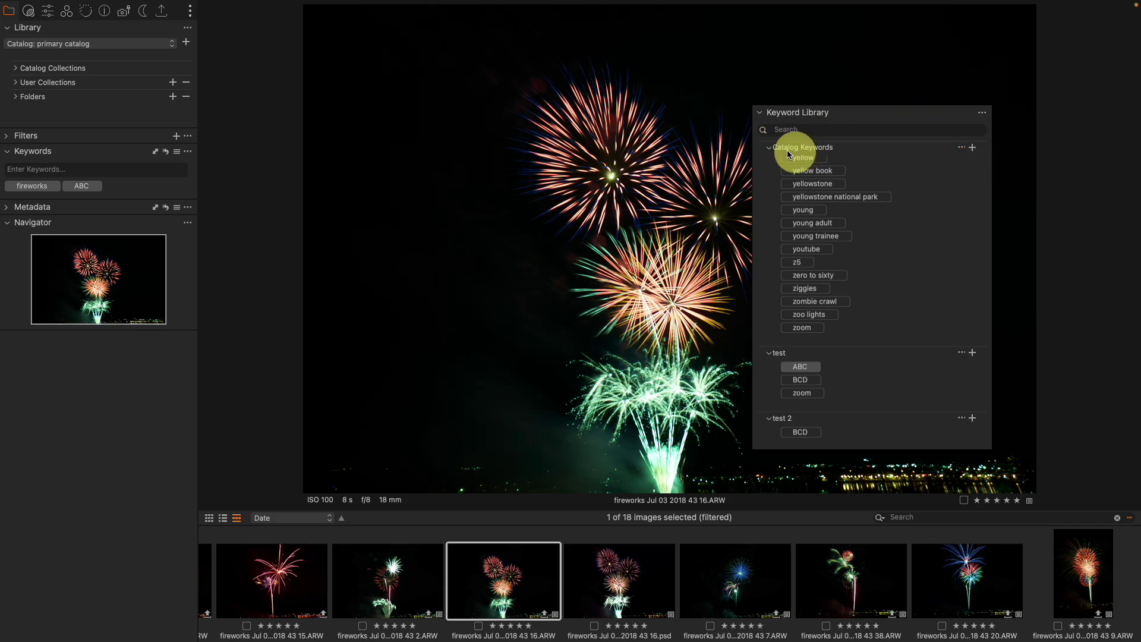
left_click(768, 148)
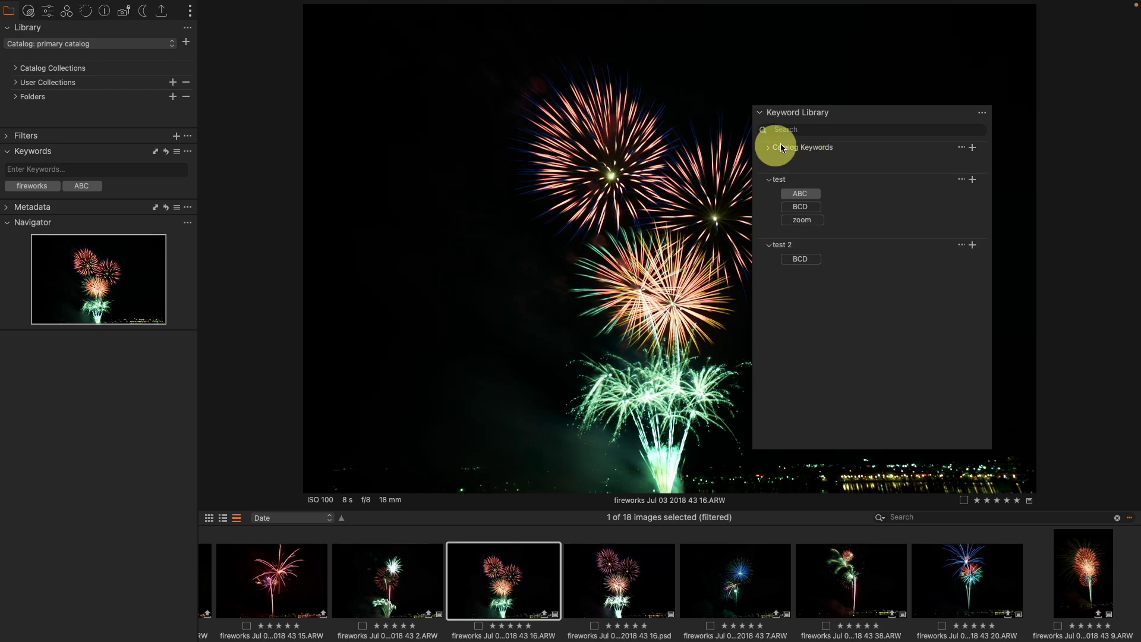
Delete the test 2 keyword library and confirm the deletion.
left_click(961, 244)
left_click(988, 278)
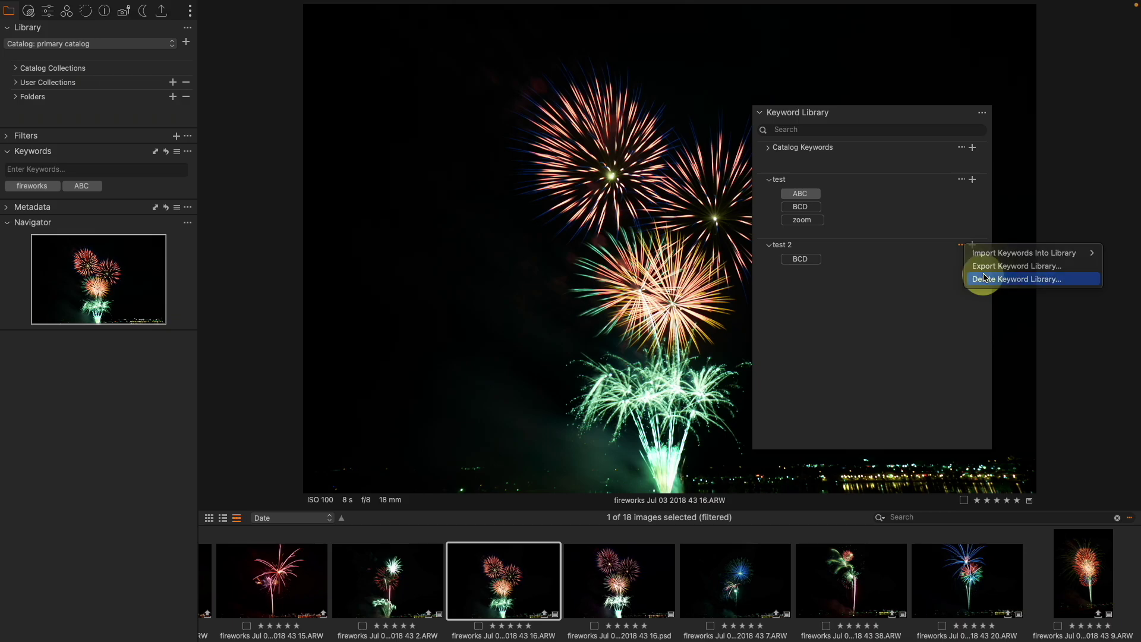
left_click(615, 258)
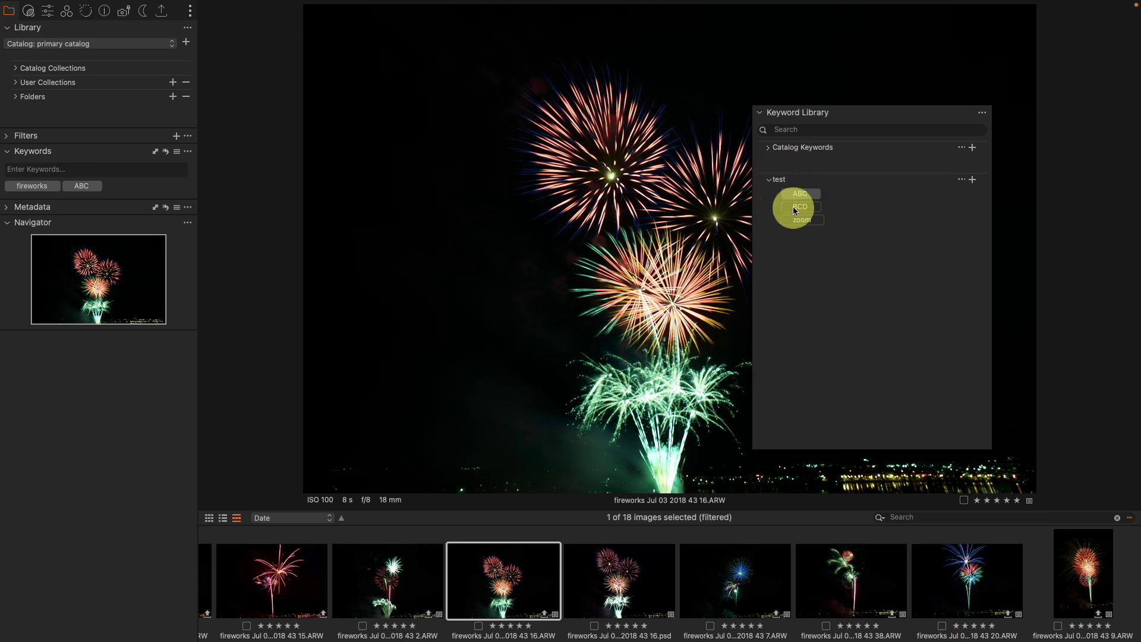
Review the Catalog Keywords list, collapse it, and delete the test keyword library, confirming the deletion.
left_click(768, 148)
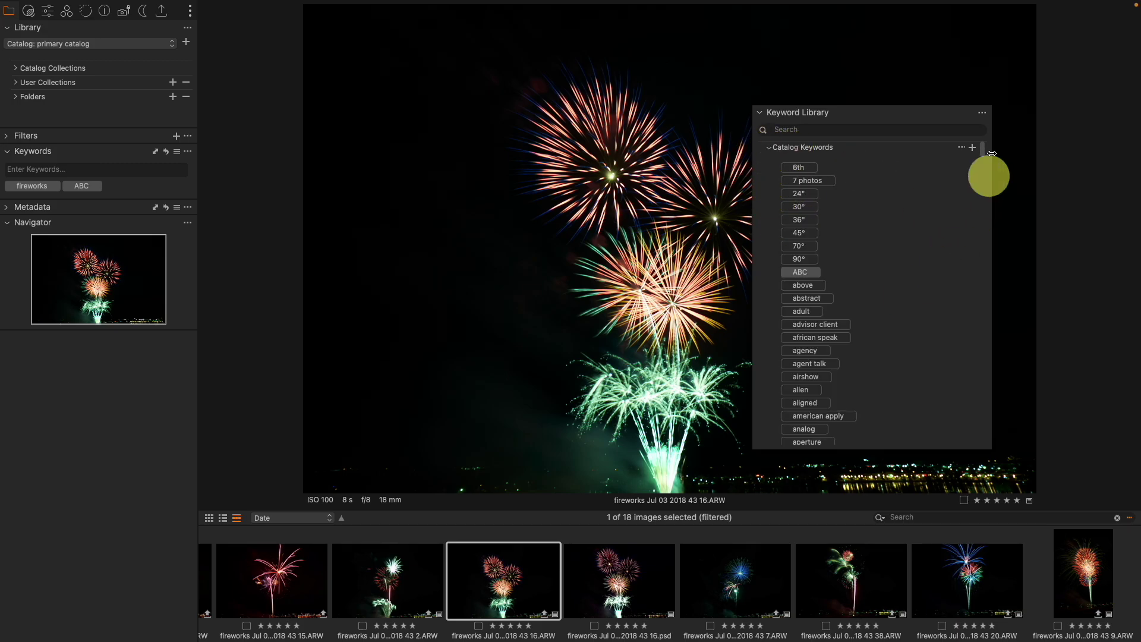
scroll(902, 211, "down", 1)
scroll(902, 208, "down", 10)
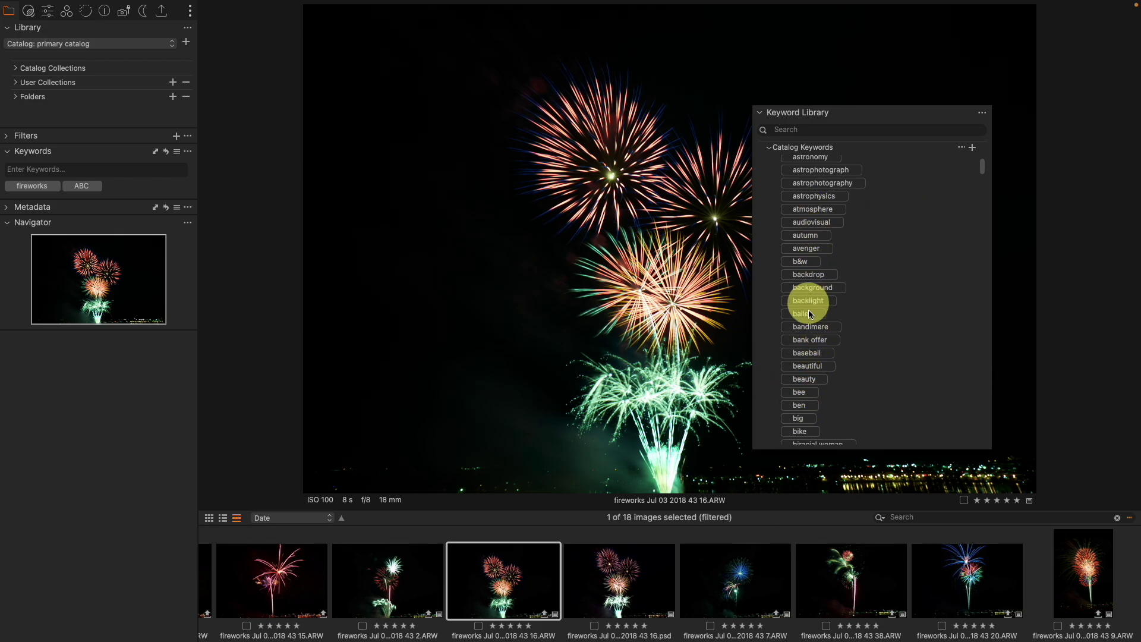
left_click(768, 148)
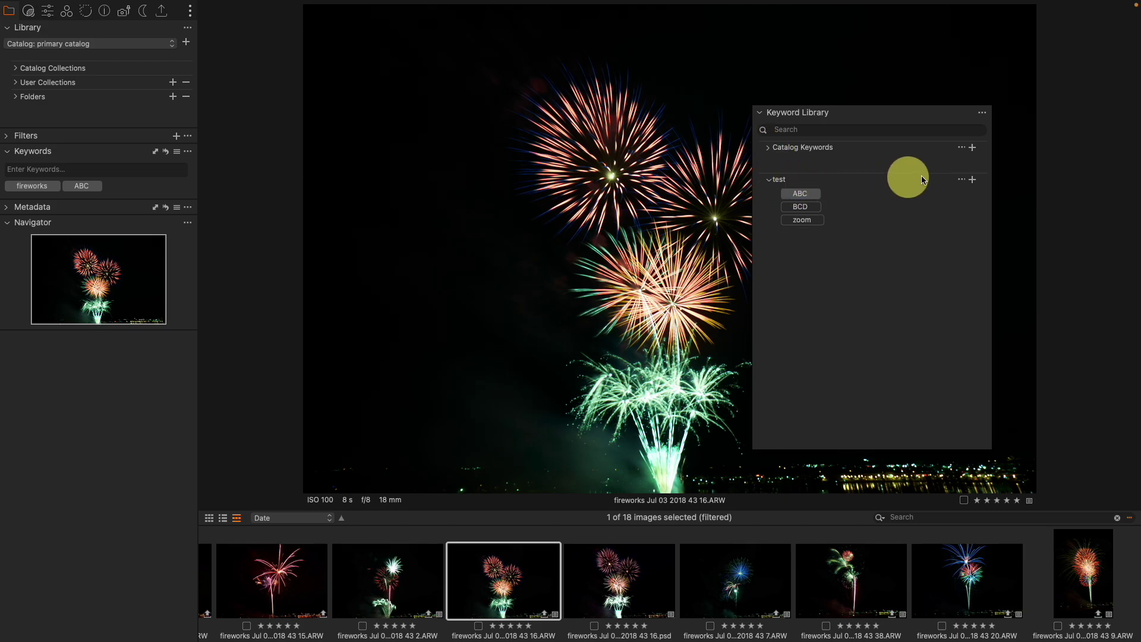
left_click(960, 179)
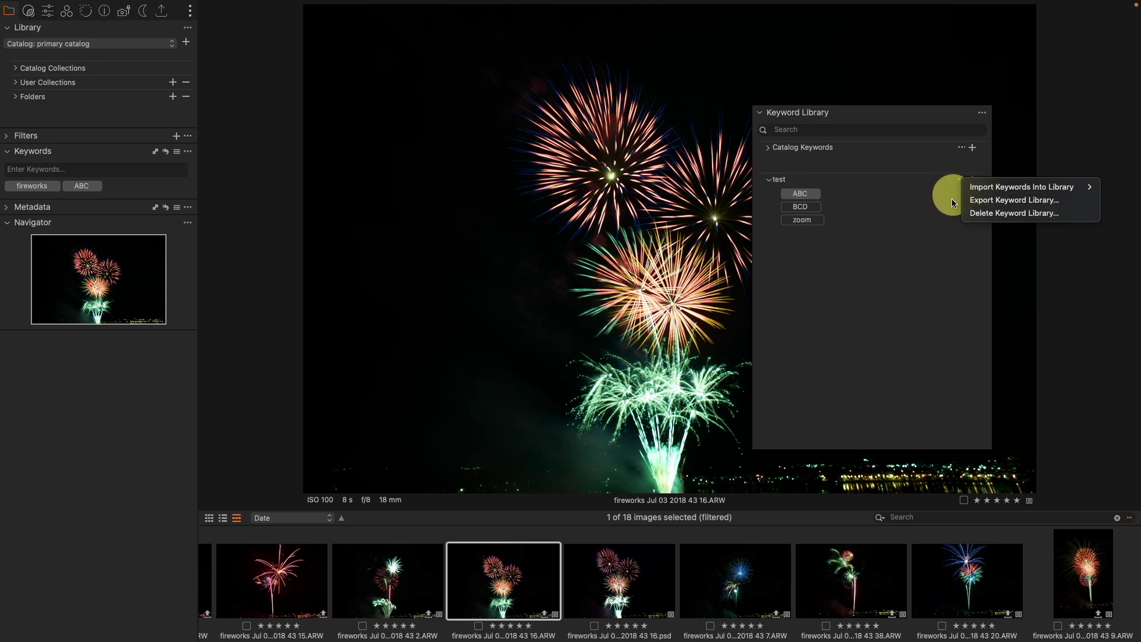
left_click(989, 213)
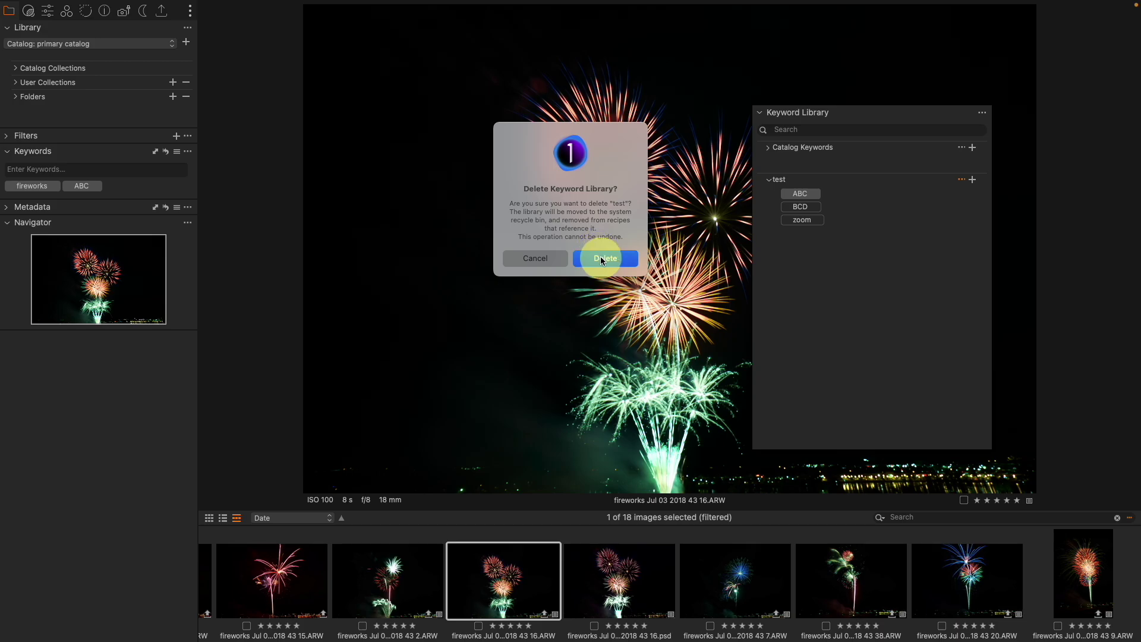
left_click(601, 256)
Check the Catalog Keywords list for the ABC keyword from the deleted test library, and collapse the list.
left_click(768, 152)
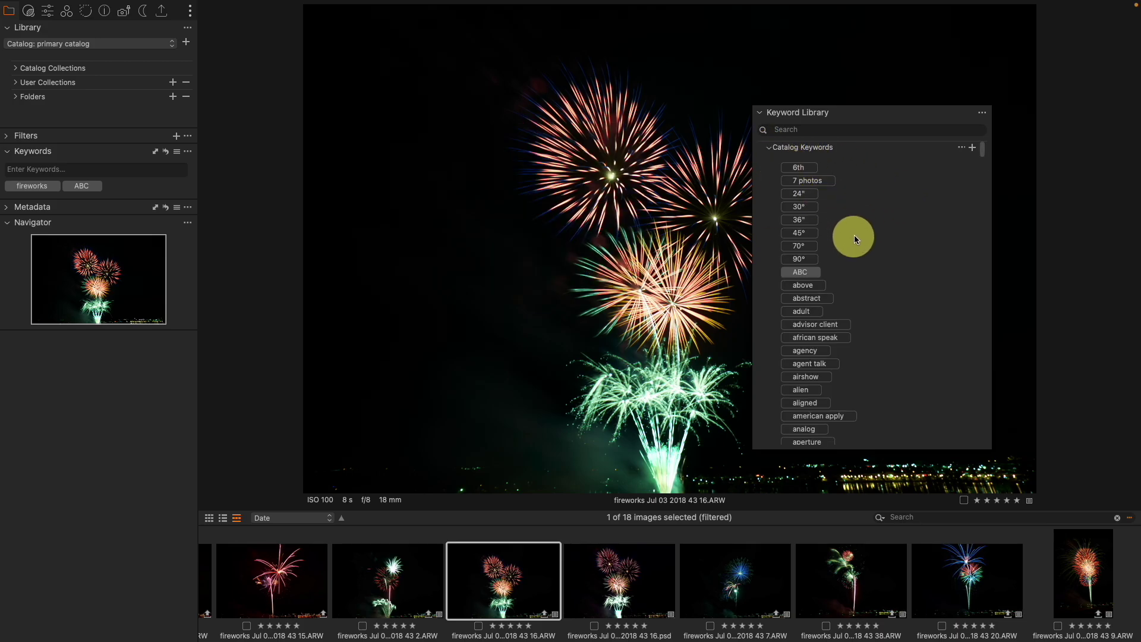
scroll(856, 234, "down", 5)
scroll(825, 359, "down", 5)
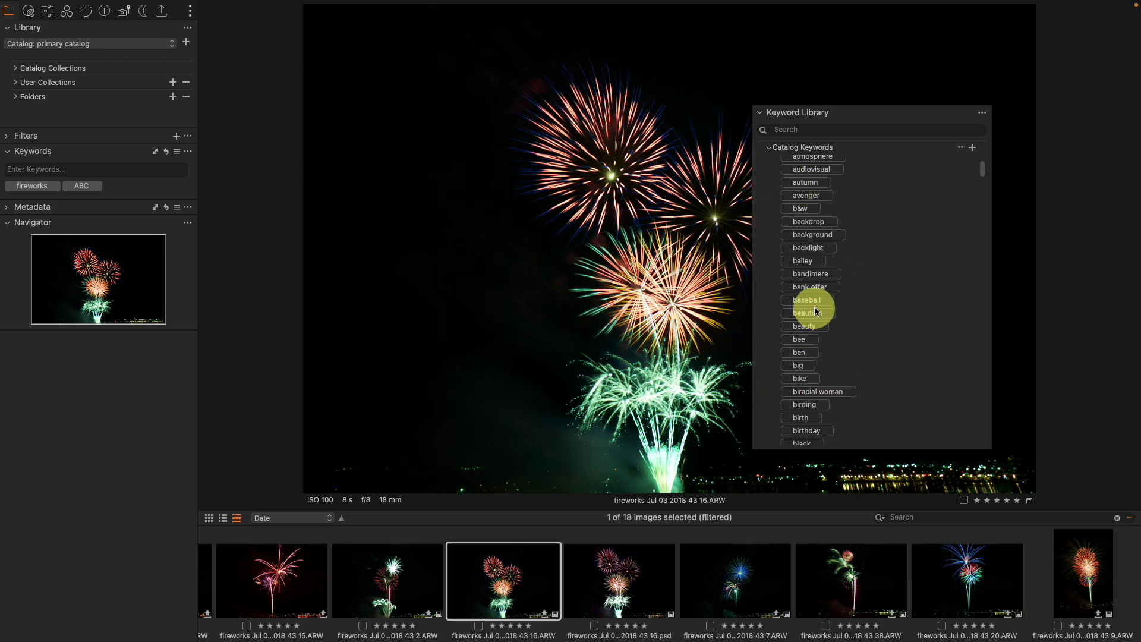
scroll(815, 306, "up", 10)
scroll(823, 305, "up", 2)
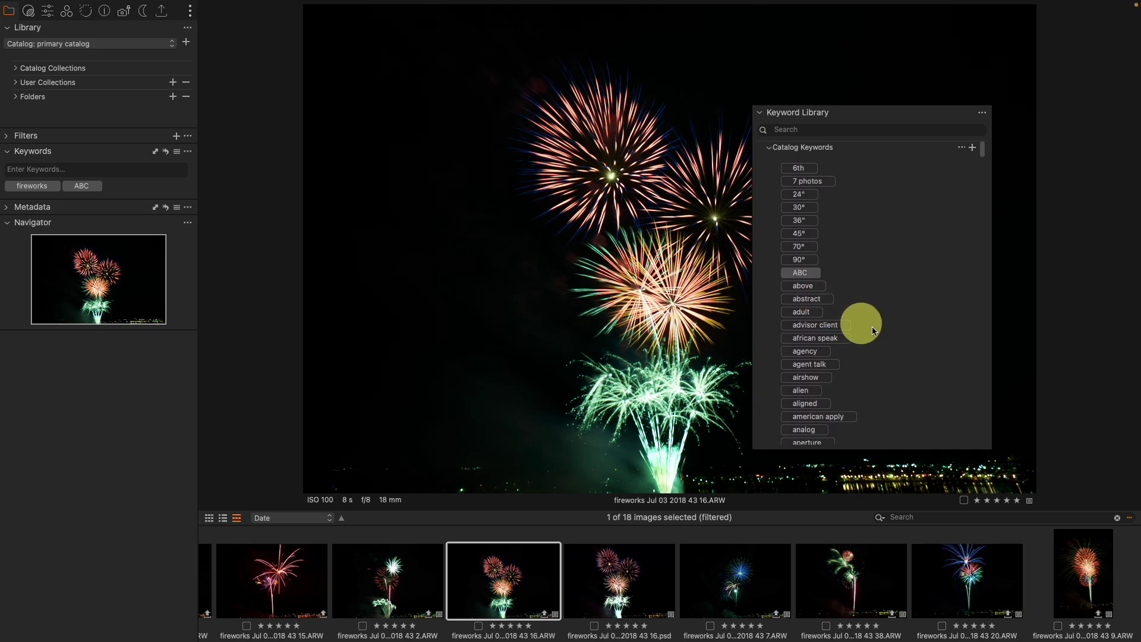
left_click(796, 273)
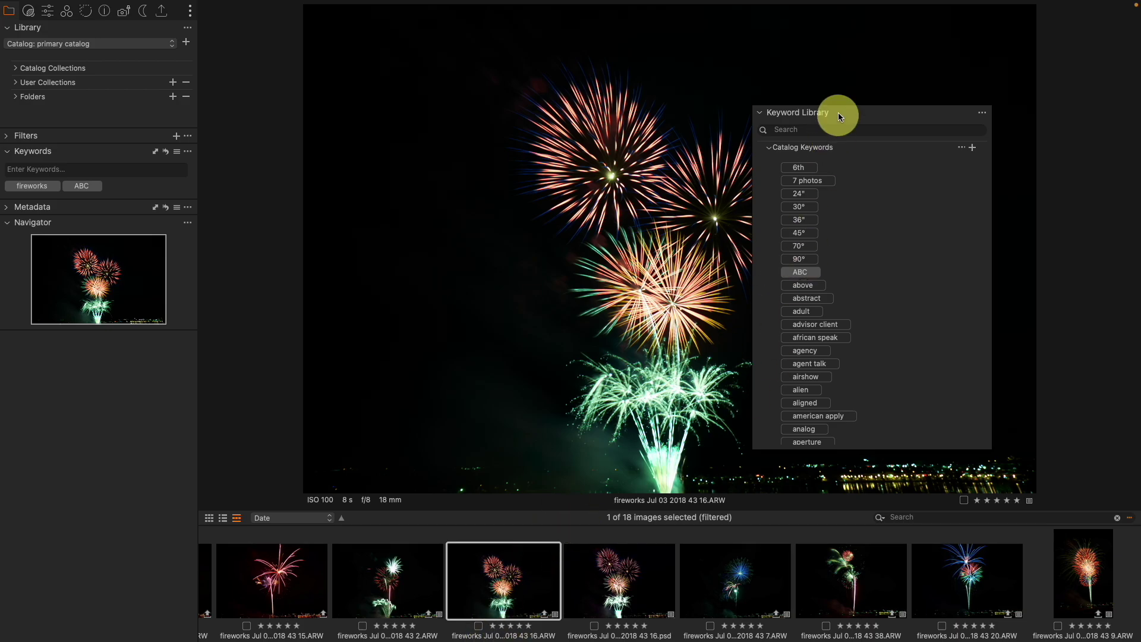
left_click(767, 148)
Create a new, empty keyword library named "tst".
left_click(982, 113)
mouse_move(1010, 125)
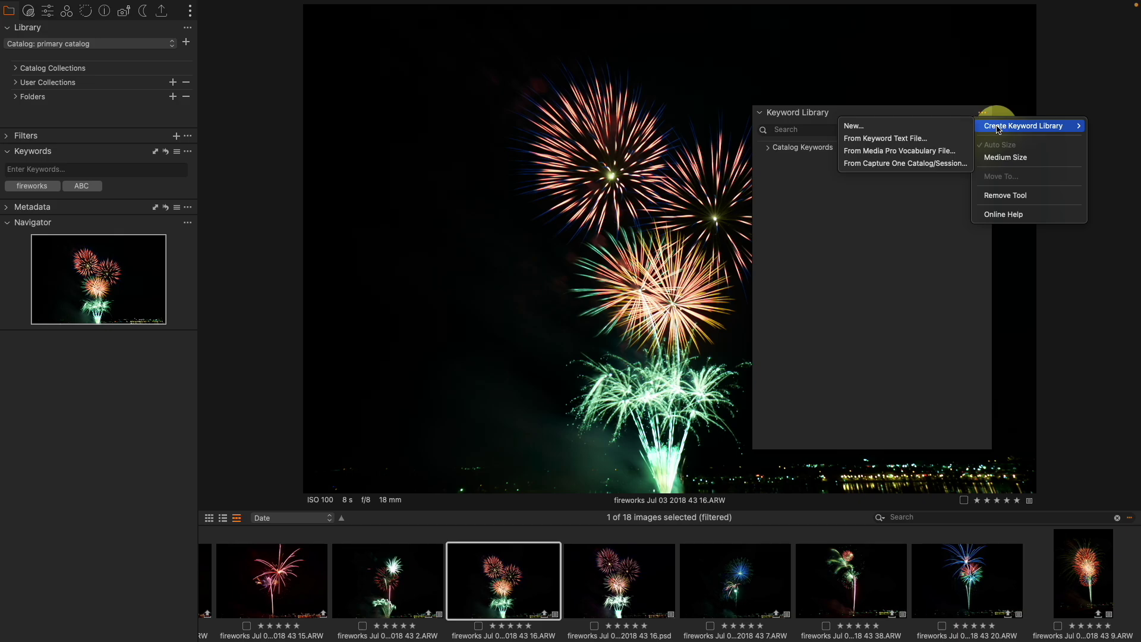
left_click(900, 126)
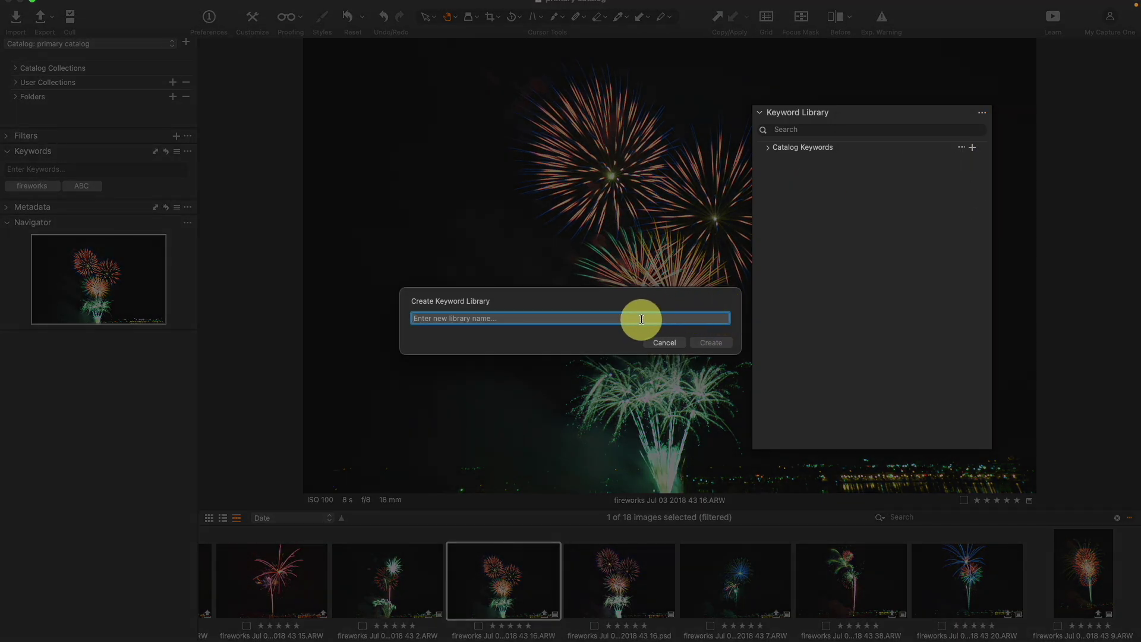
type("tst")
key("Return")
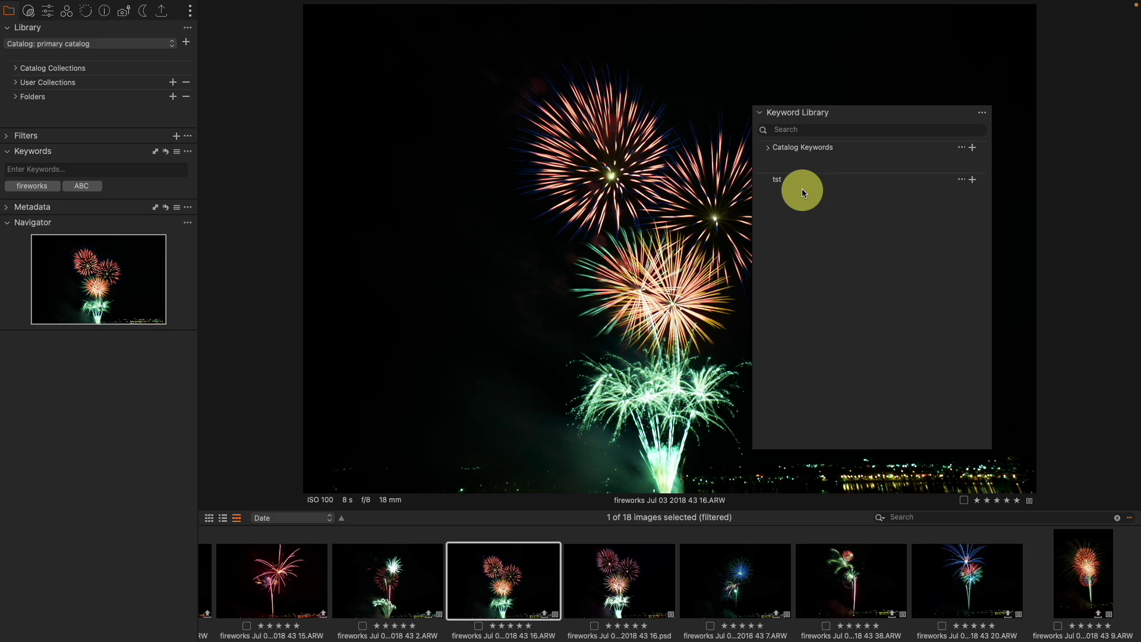
Add the keyword "wxy" to the tst library.
left_click(972, 180)
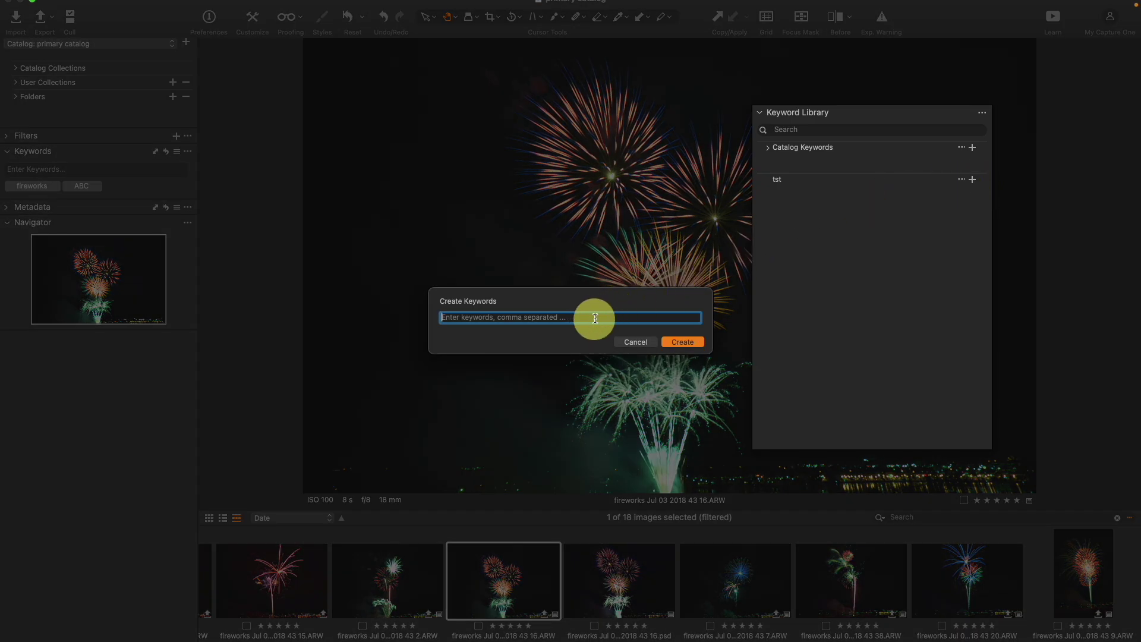
type("wxy")
left_click(685, 343)
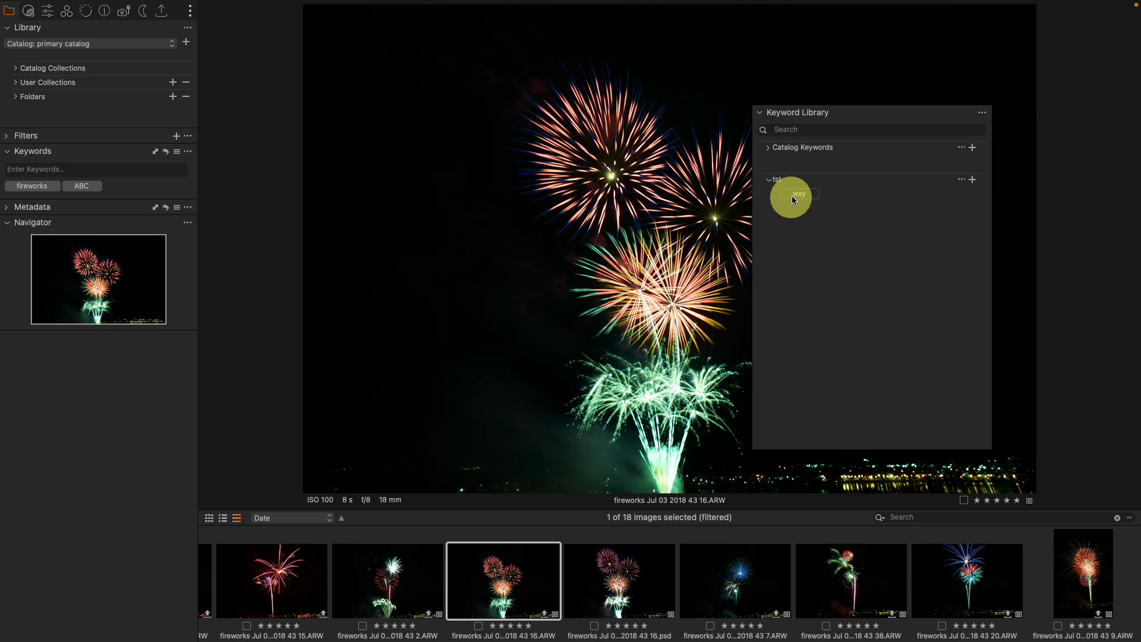
Expand Catalog Keywords and look for the "wxy" keyword near the end of its list, above the tst library.
left_click_drag(793, 198, 766, 149)
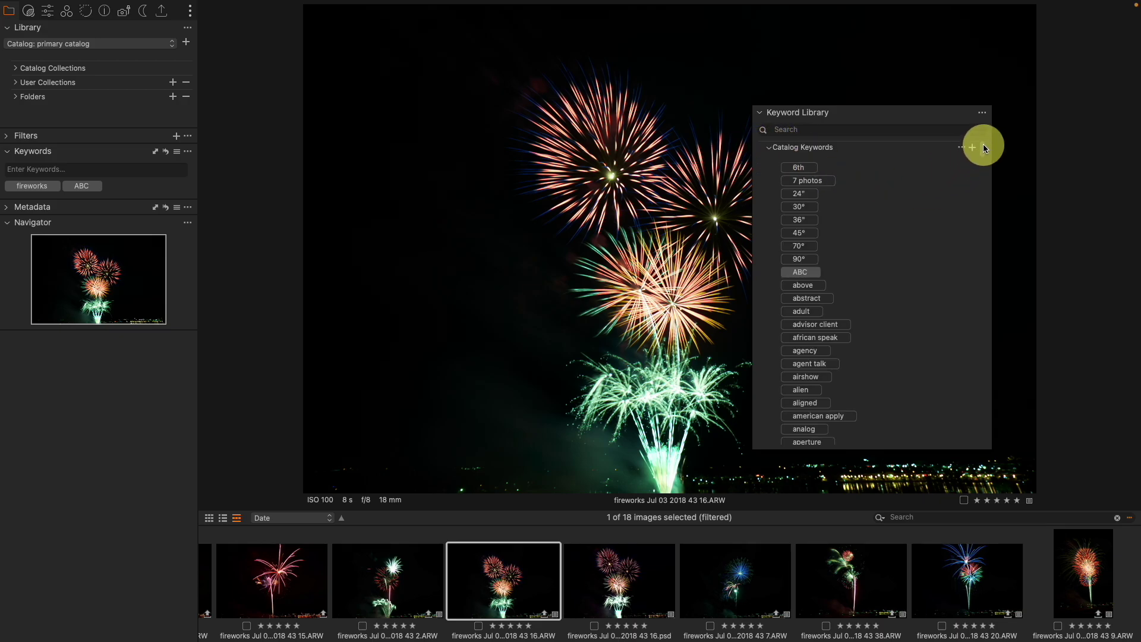
left_click_drag(983, 149, 922, 492)
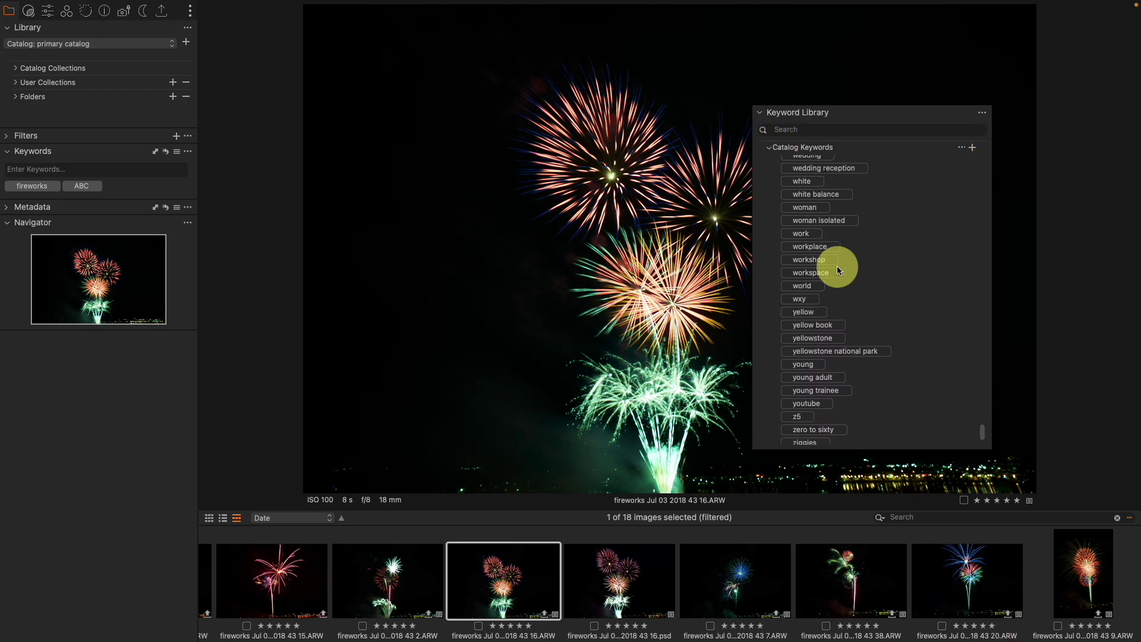
scroll(837, 266, "up", 2)
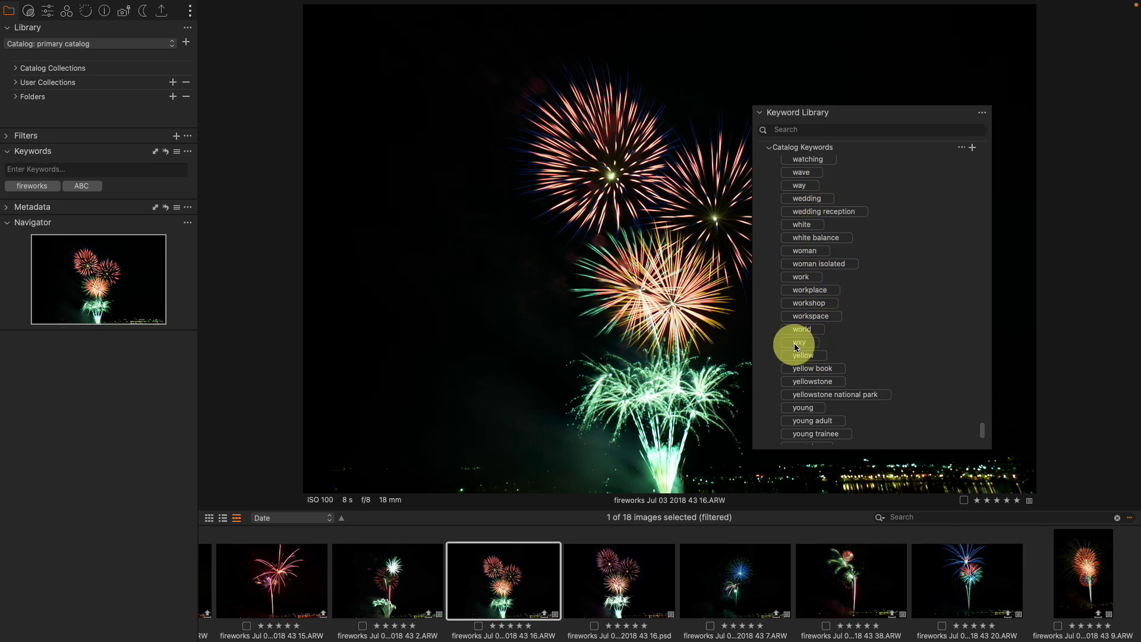
scroll(893, 354, "down", 5)
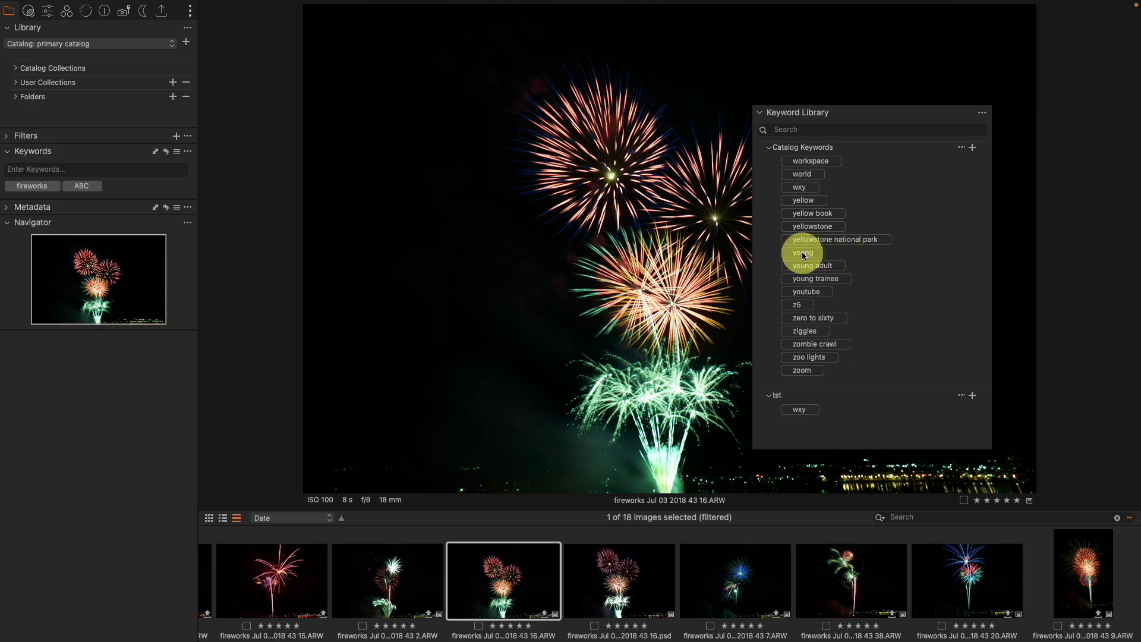
left_click_drag(804, 256, 800, 397)
scroll(832, 428, "down", 1)
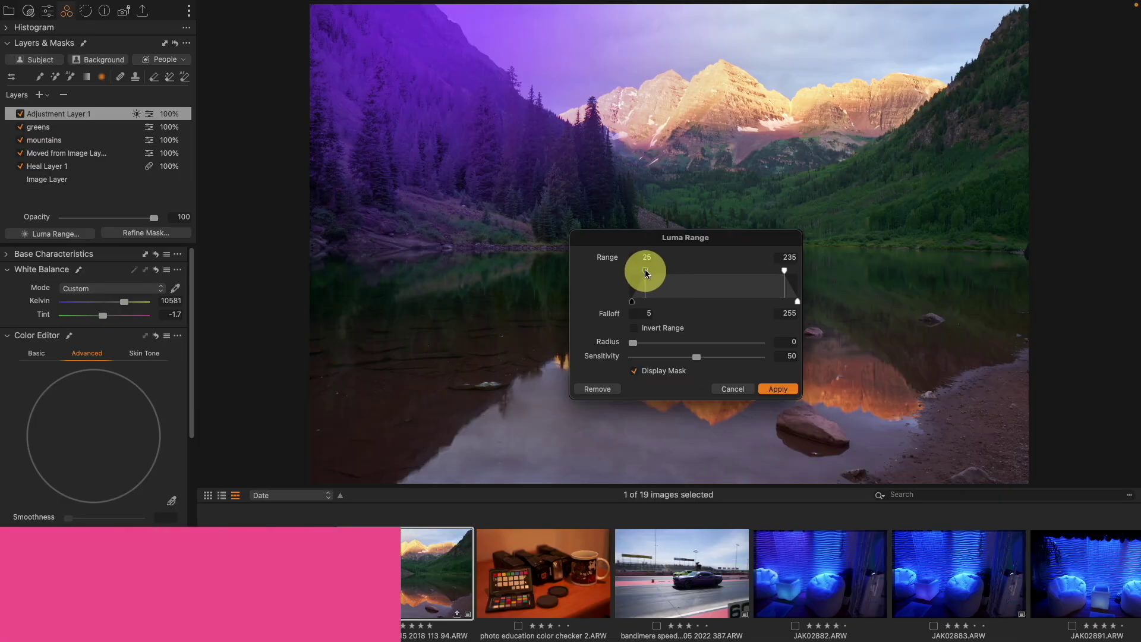
left_click_drag(644, 269, 684, 273)
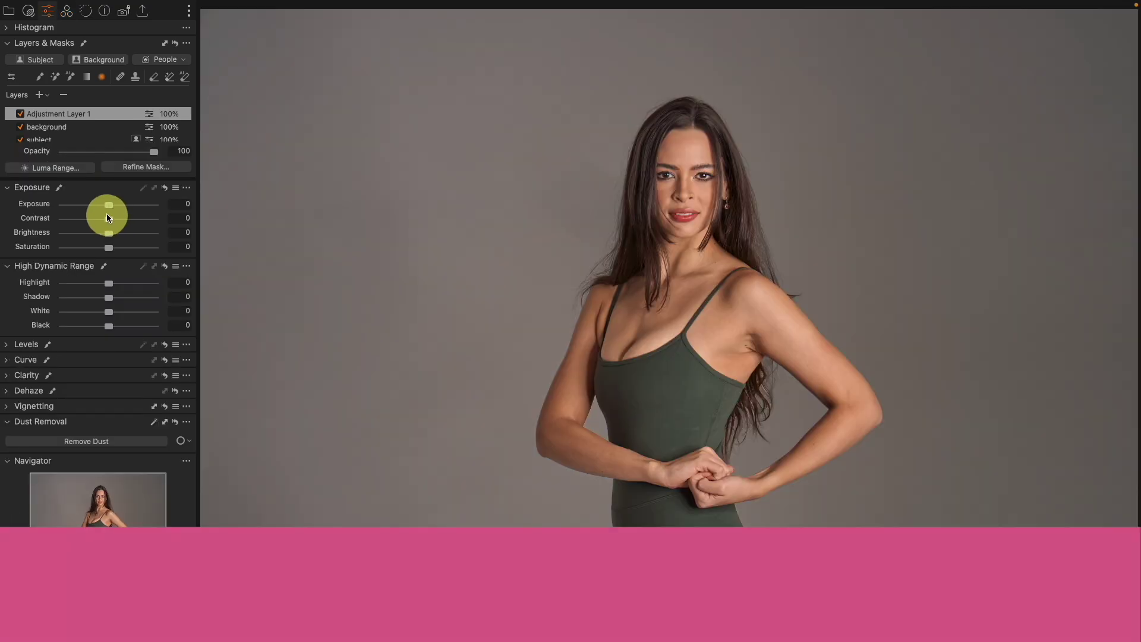
left_click_drag(105, 213, 118, 206)
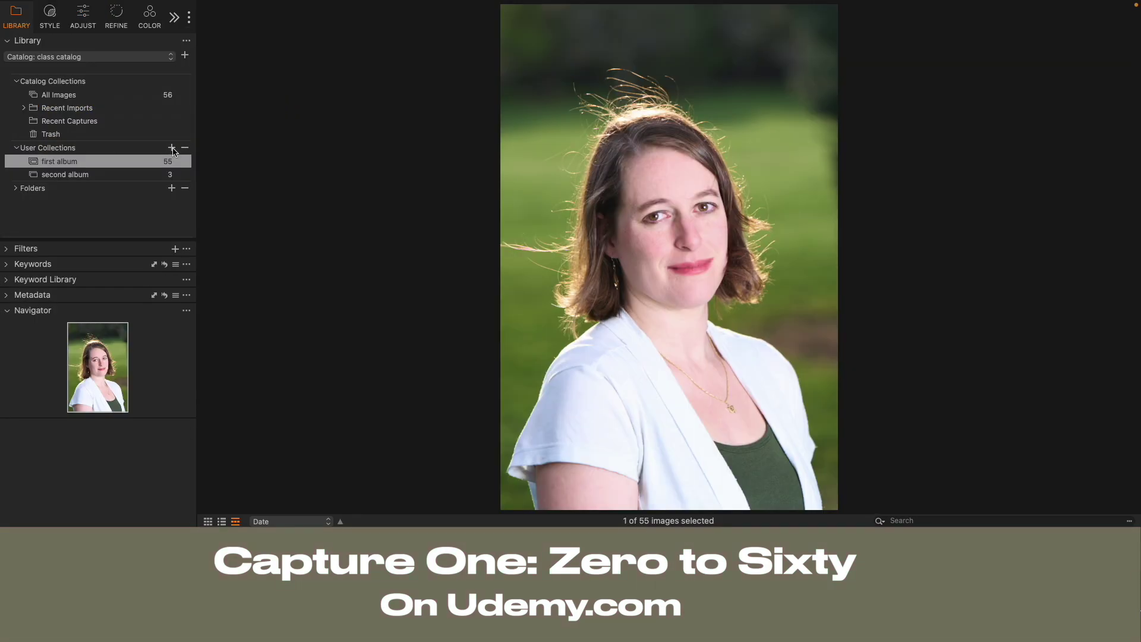
left_click(171, 147)
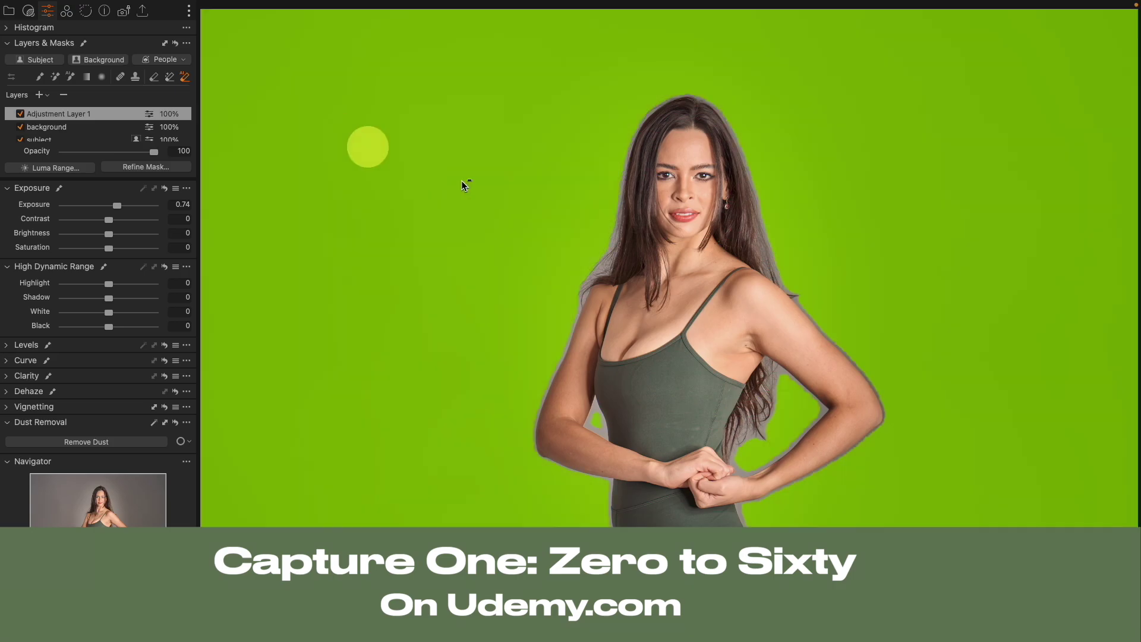
left_click(675, 161)
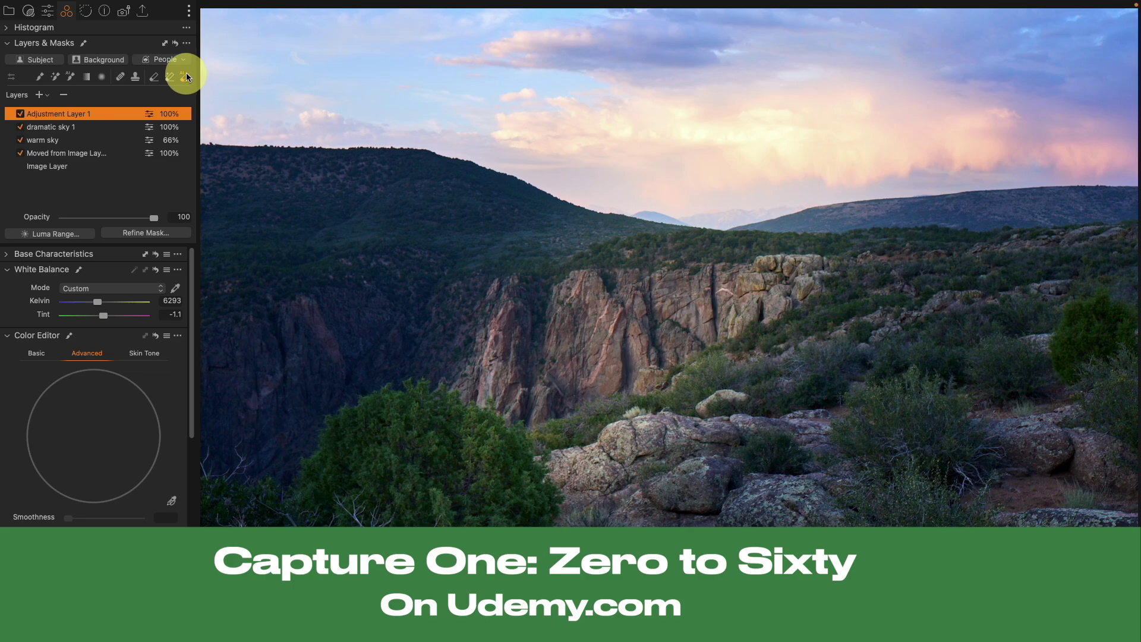
left_click(186, 76)
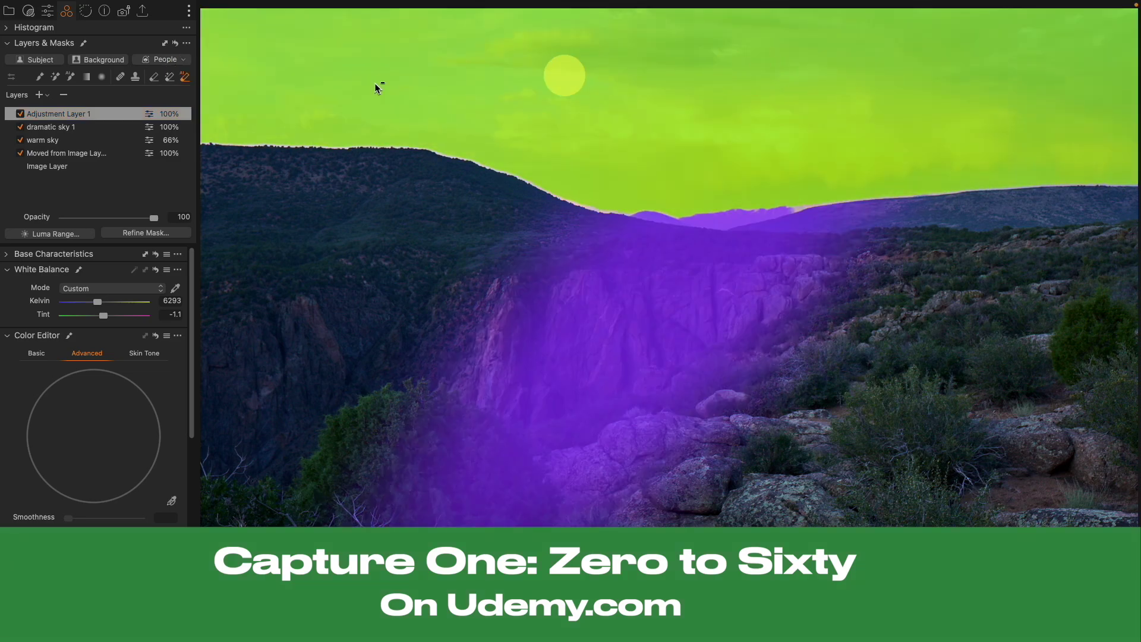